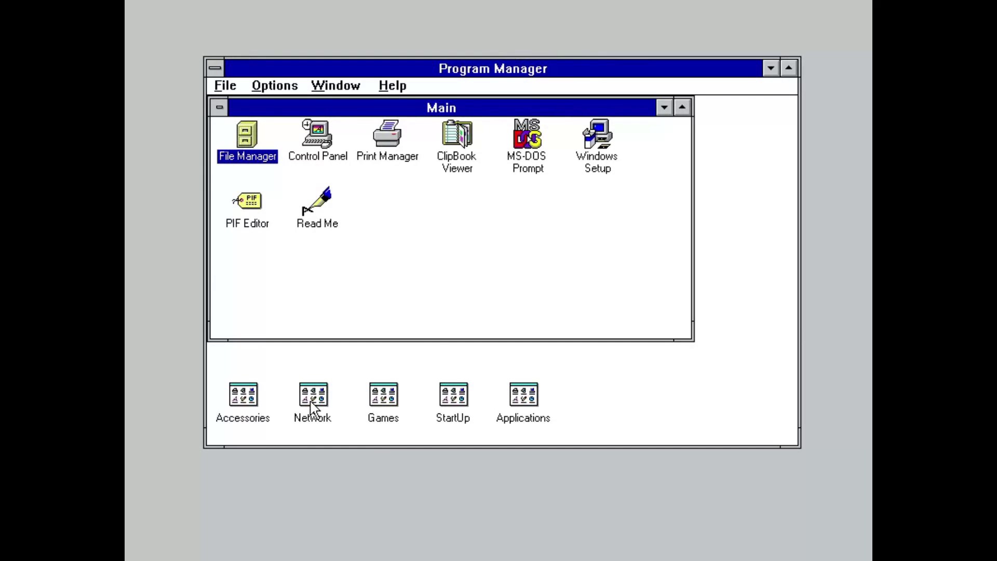
Step: Open the Network group and select its Mail, Schedule+ and Remote Access icons
double_click(312, 403)
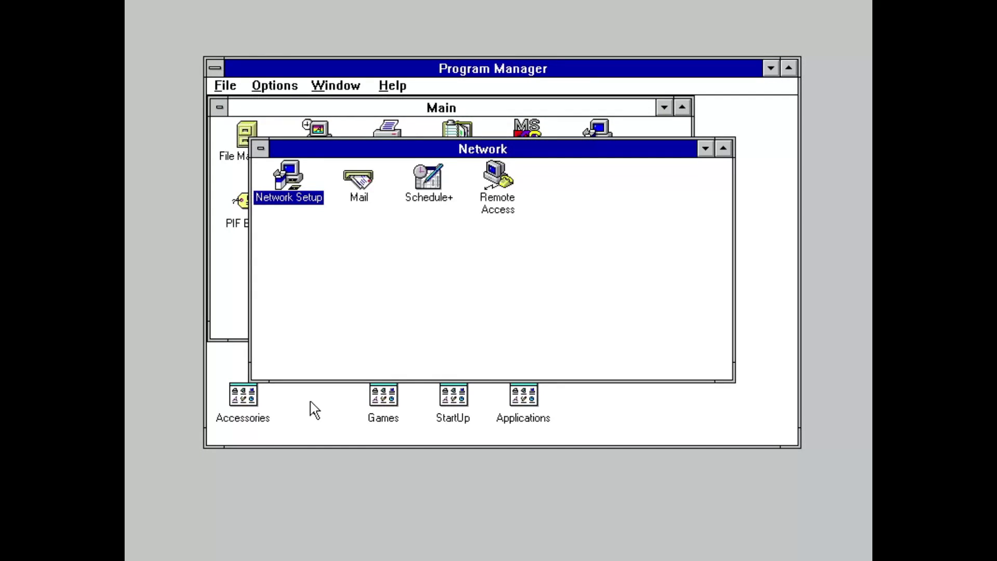
click(363, 204)
click(422, 198)
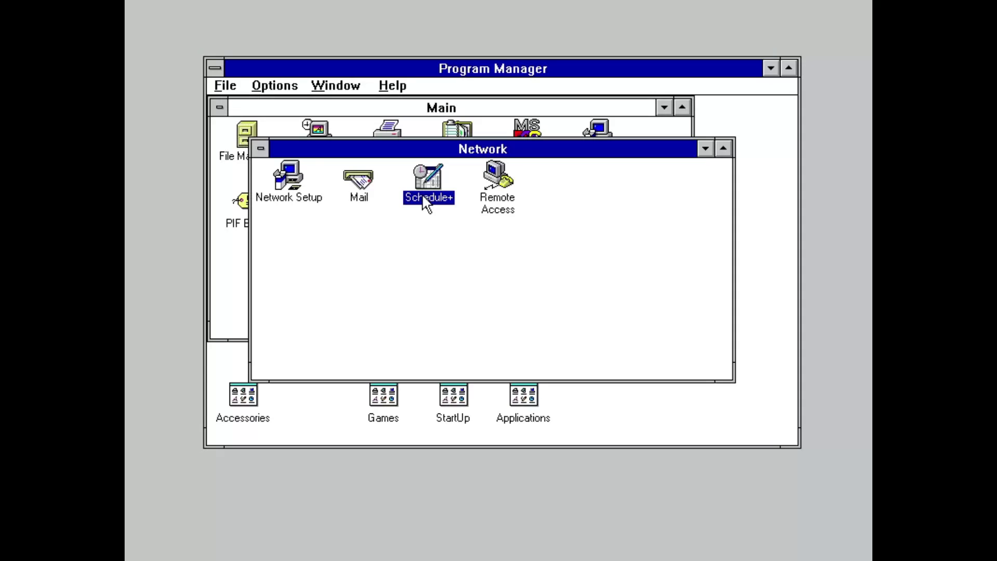
click(506, 210)
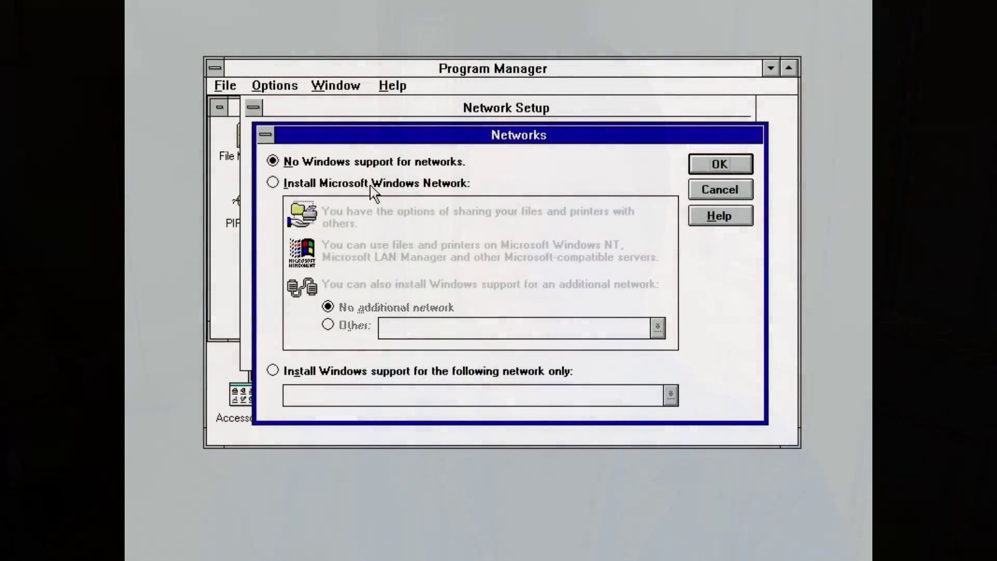
Step: Choose Microsoft Windows Network and enable both file sharing and printer sharing
click(373, 188)
click(708, 162)
click(314, 164)
click(315, 222)
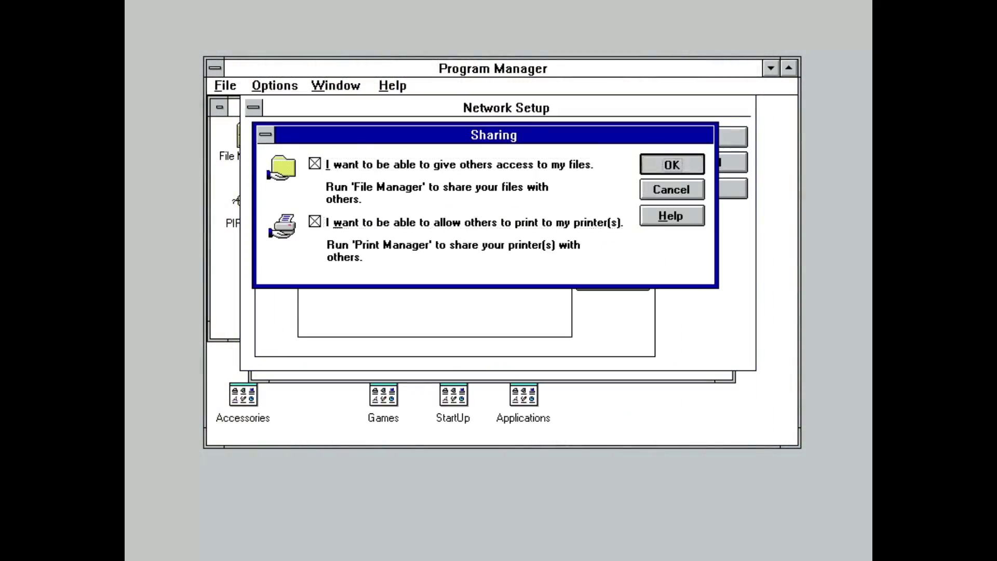
click(671, 164)
Step: Add the unlisted AMD PCNET adapter driver from A:\wfw311
click(613, 281)
click(669, 187)
click(727, 191)
key(End)
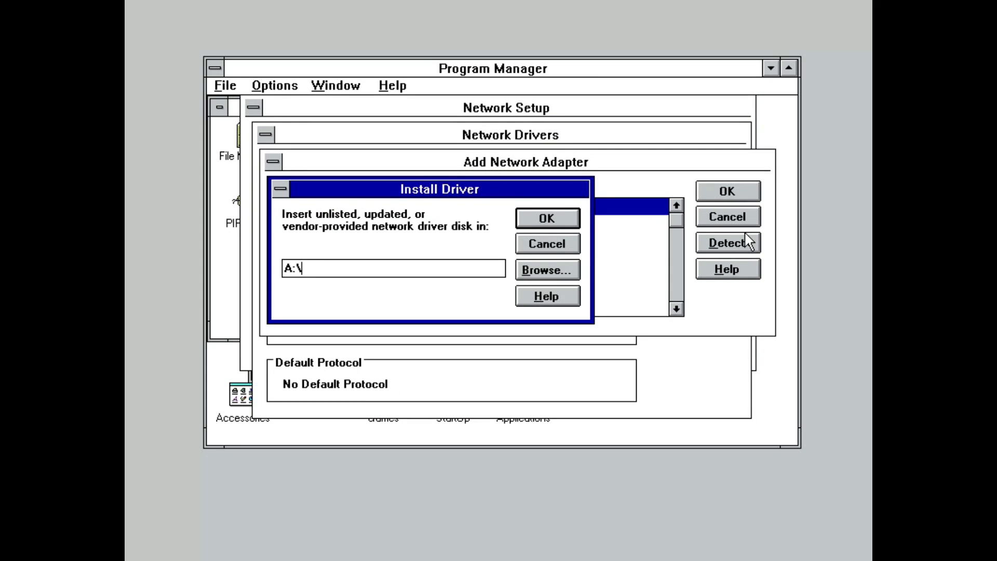
text(wfw311)
key(Return)
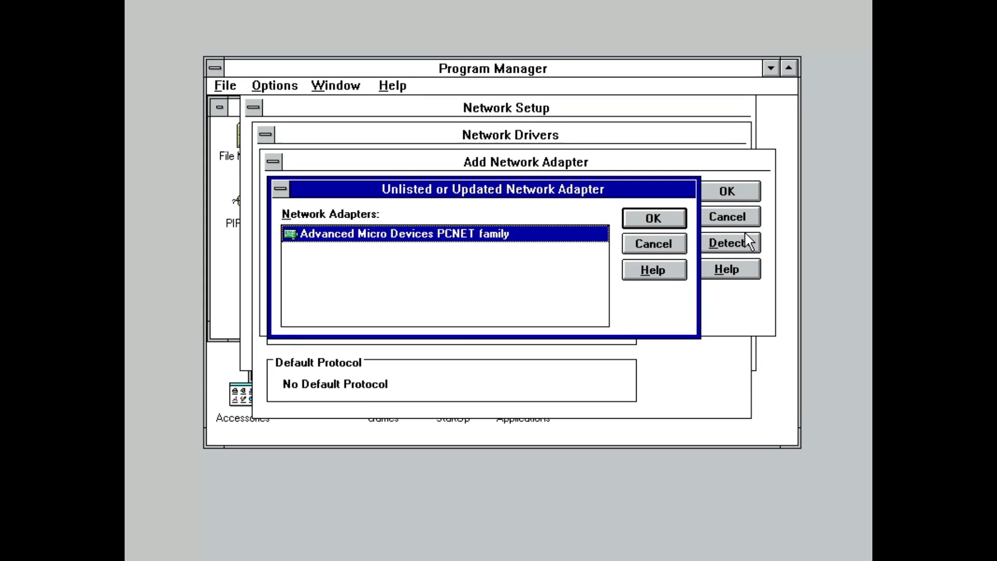
key(Return)
key(Return)
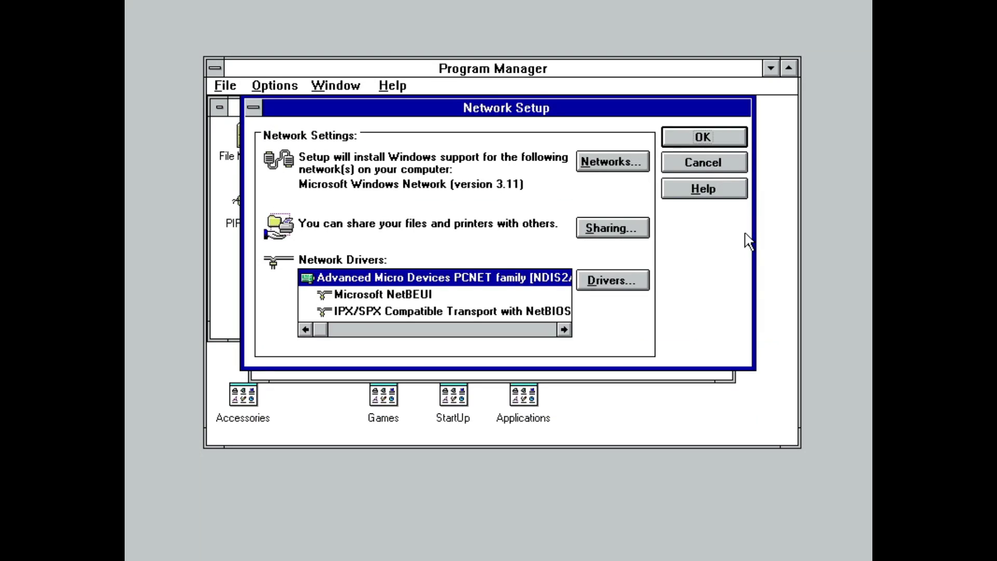
key(Return)
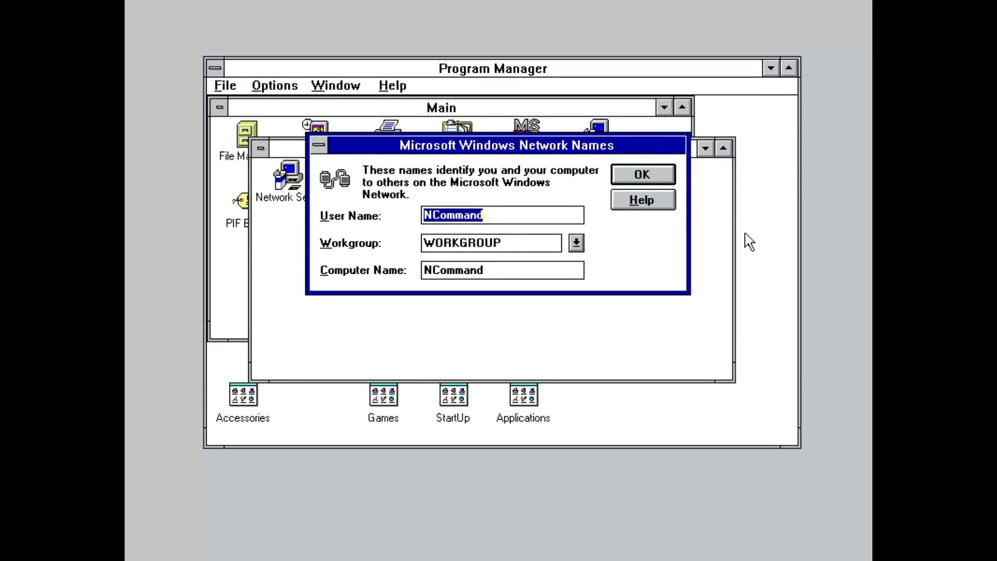
Step: Enter the user name and set the computer name to LAB
text(NCommander)
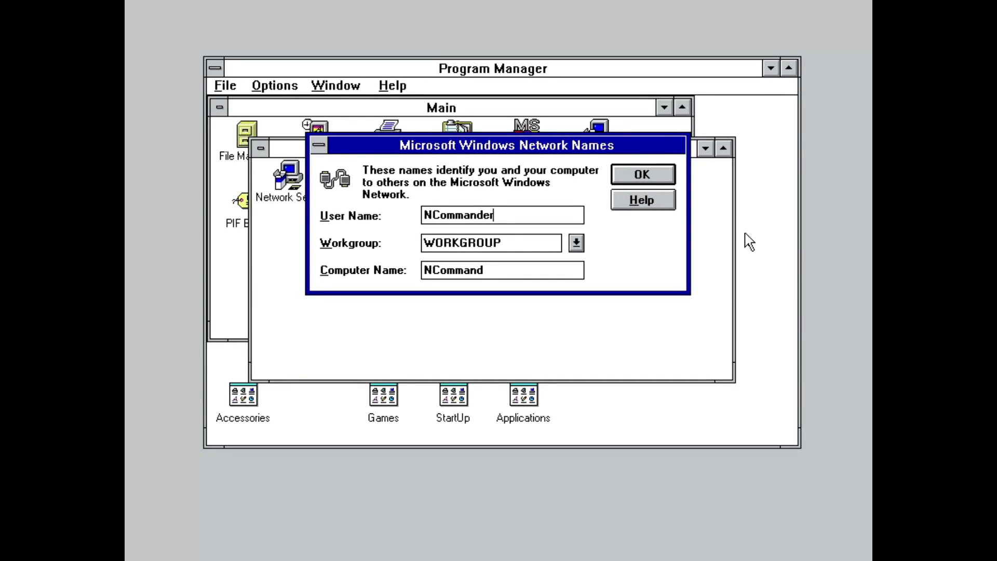
key(Tab)
text(LAB)
key(Return)
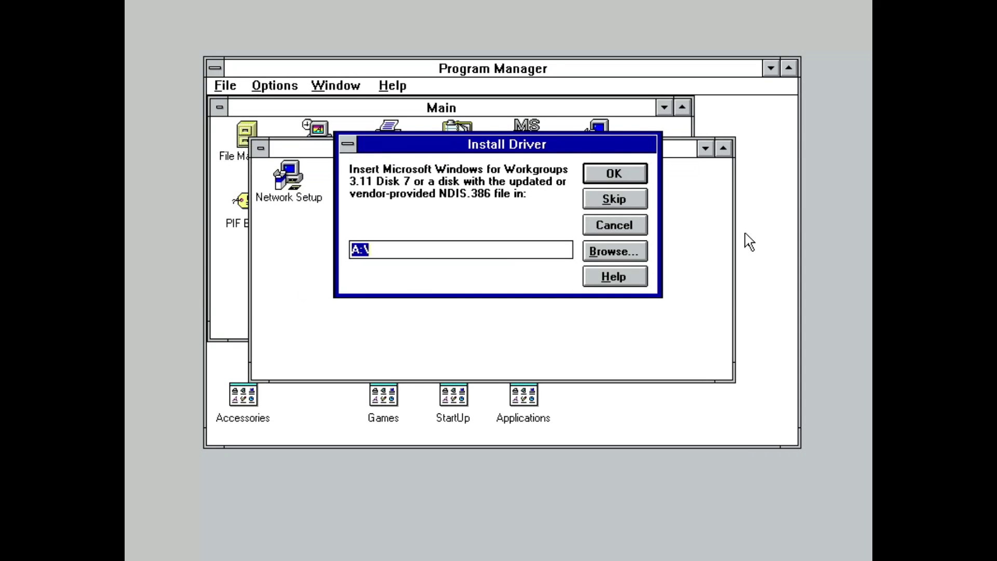
Step: Copy the network files, pointing the driver disk path to A:\wfw311
key(Return)
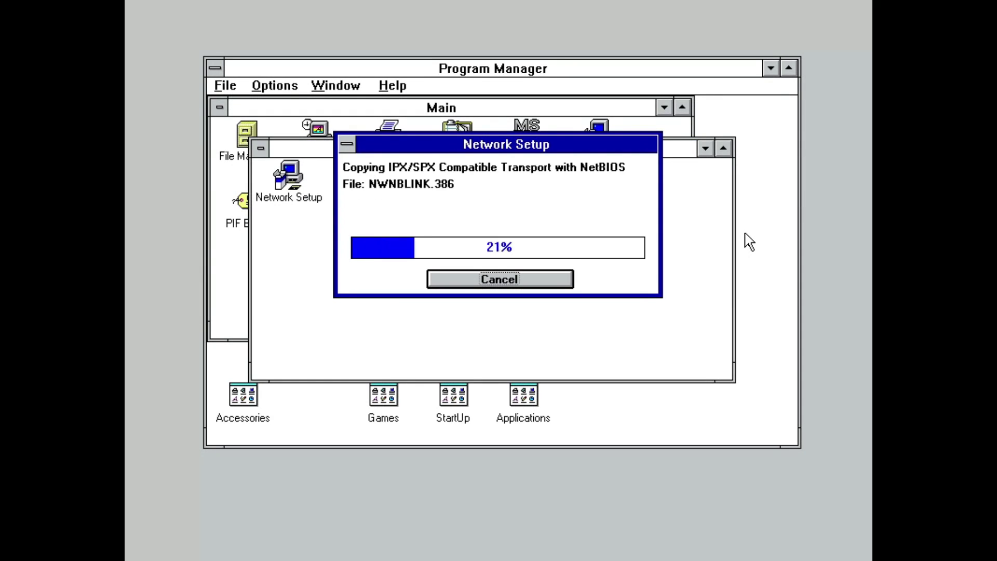
key(Return)
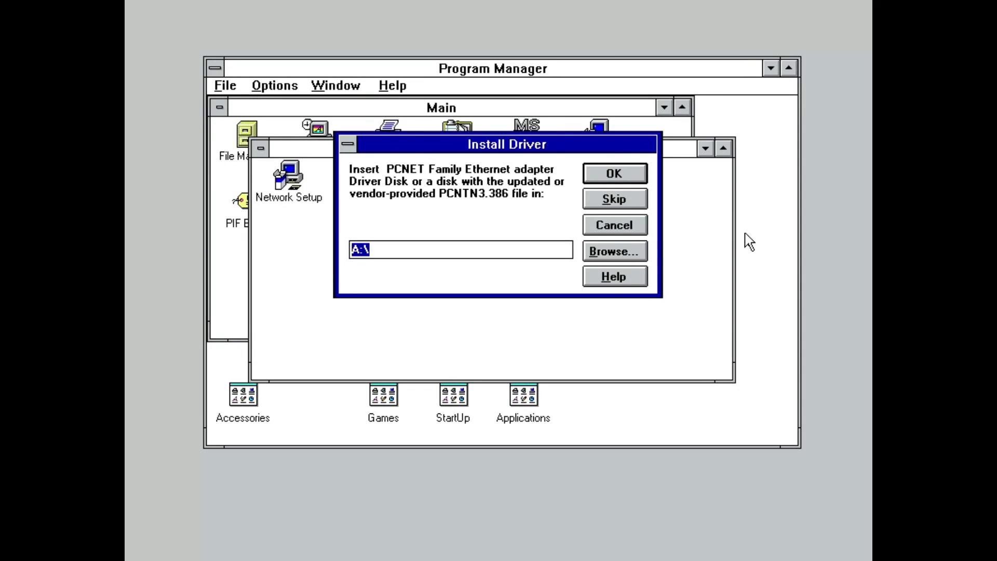
key(End)
text(wfw311)
key(Return)
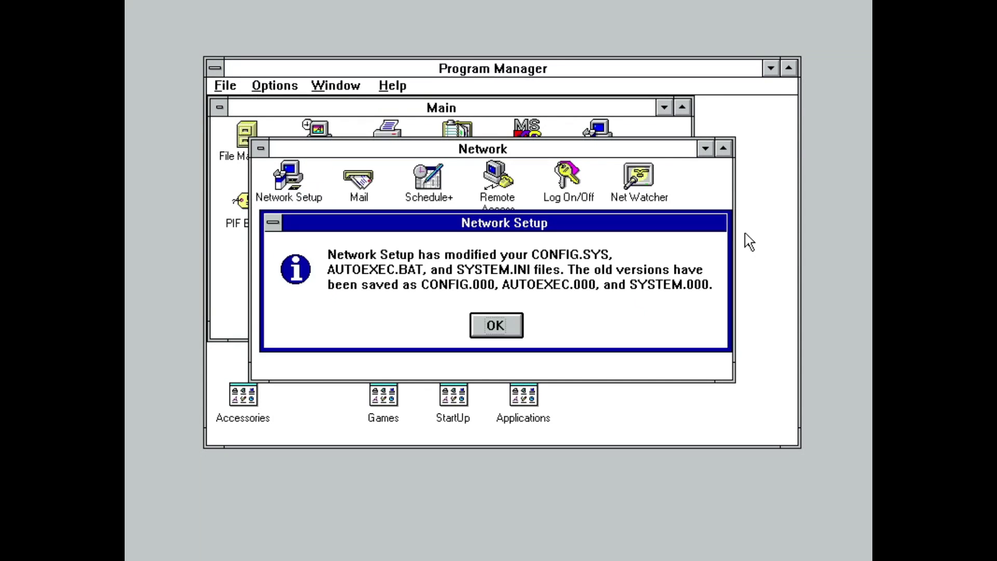
Step: Acknowledge the startup-files notice, log on with the password and create a password list
key(Return)
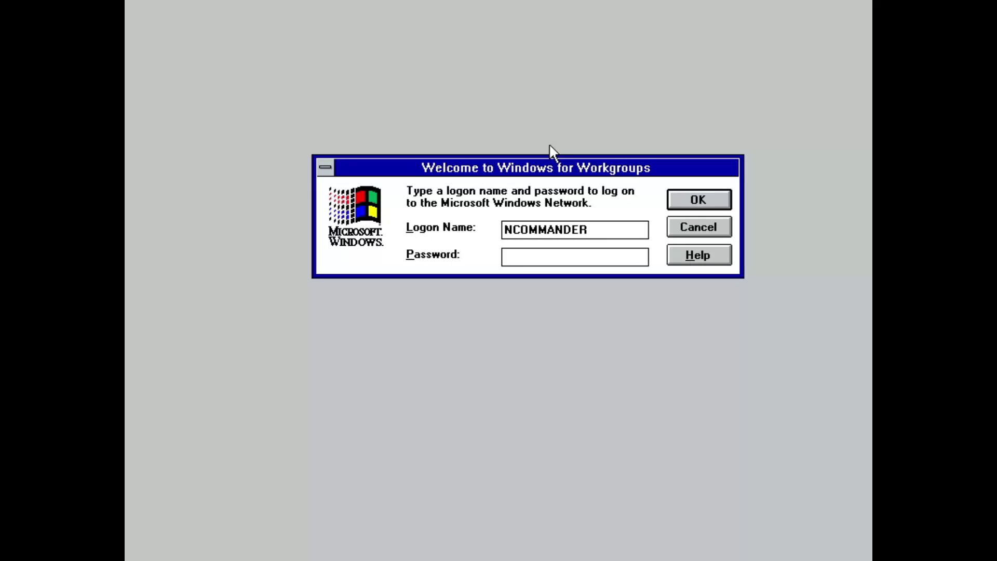
text(********)
key(Return)
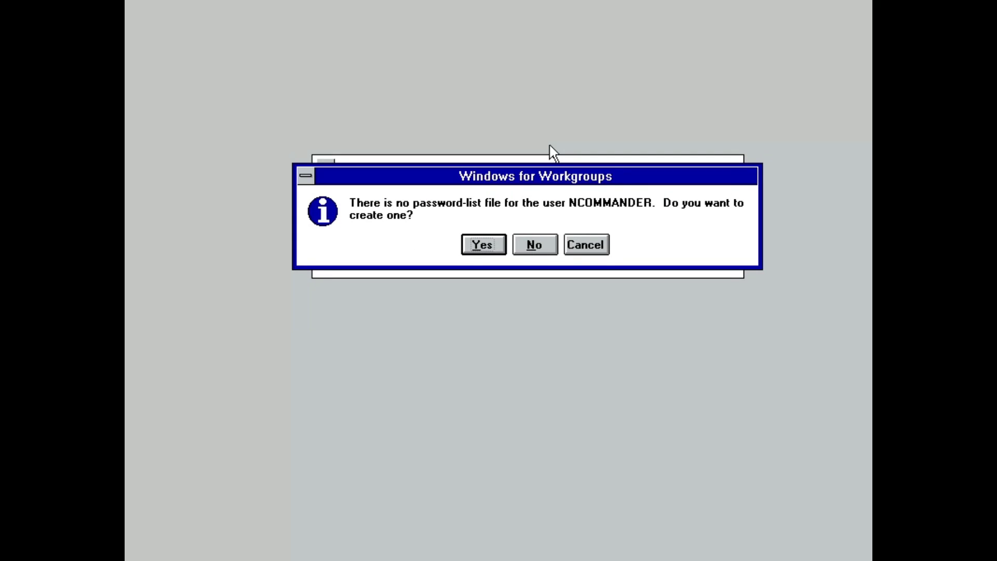
key(Return)
text(********)
key(Return)
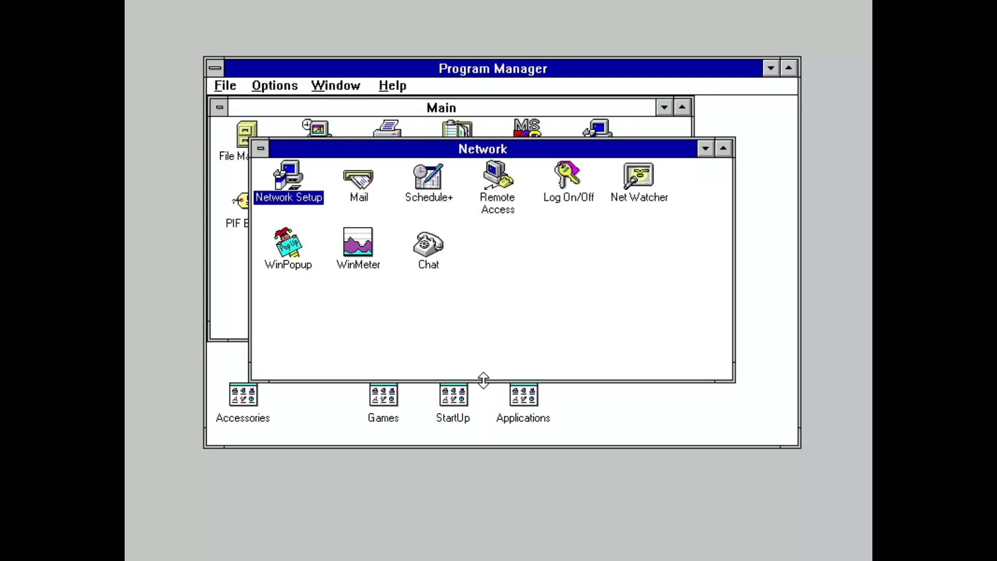
Step: Select the Mail, Schedule+, Remote Access, Log On/Off, Net Watcher, WinPopup and WinMeter icons
click(357, 193)
click(431, 193)
click(497, 205)
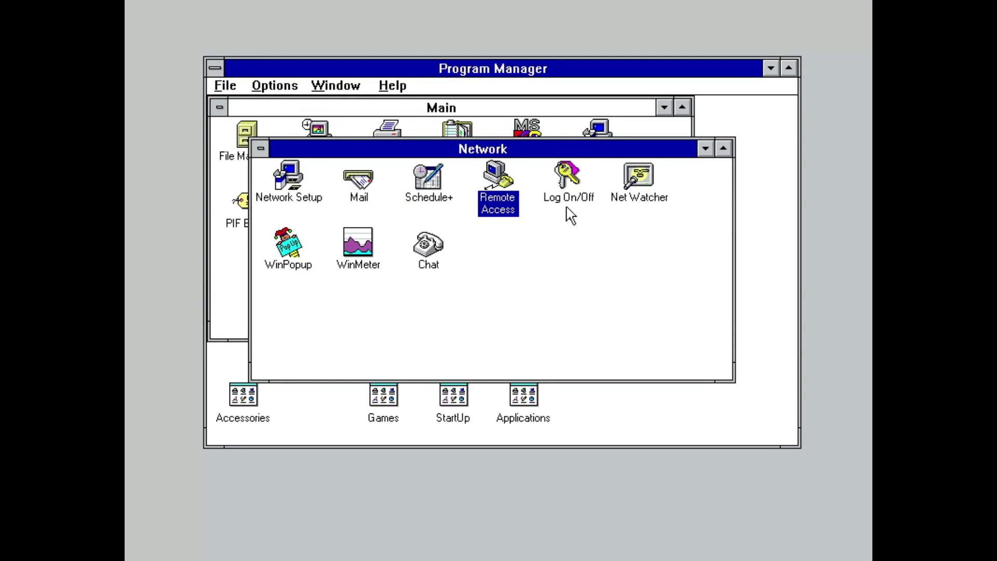
click(582, 210)
click(657, 210)
click(303, 269)
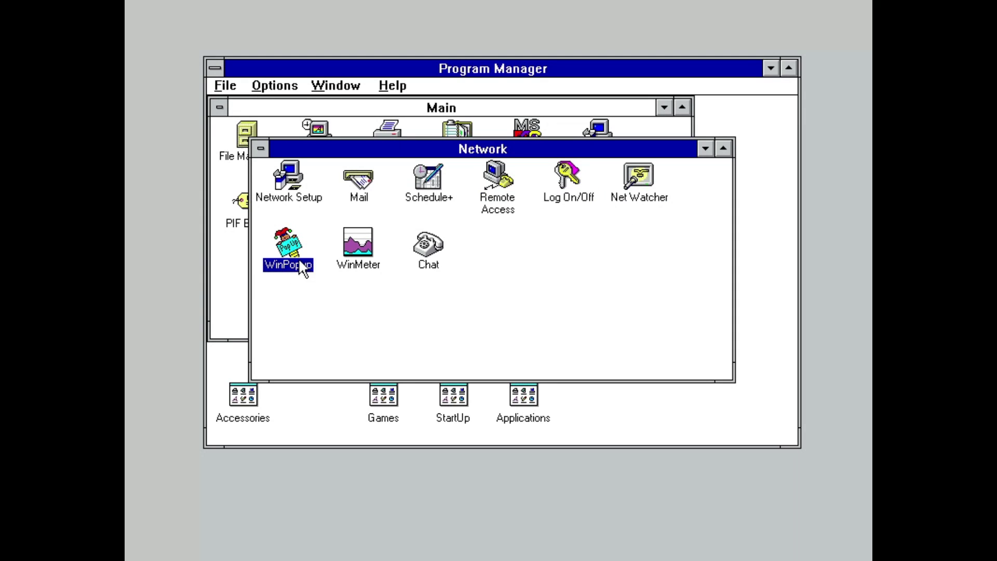
click(358, 248)
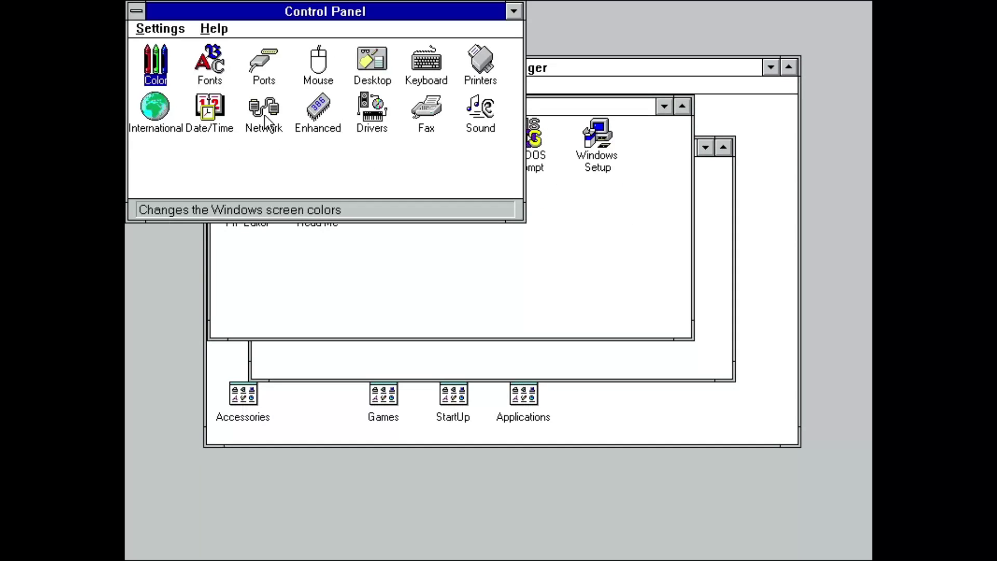
Step: Turn on Enable Event Log in Control Panel's Network settings
double_click(266, 118)
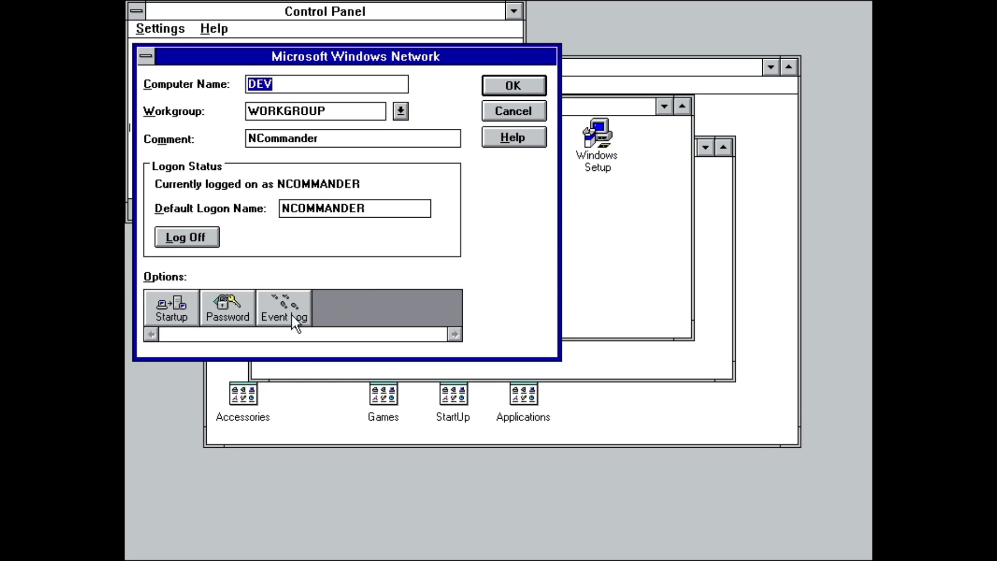
click(292, 317)
click(268, 111)
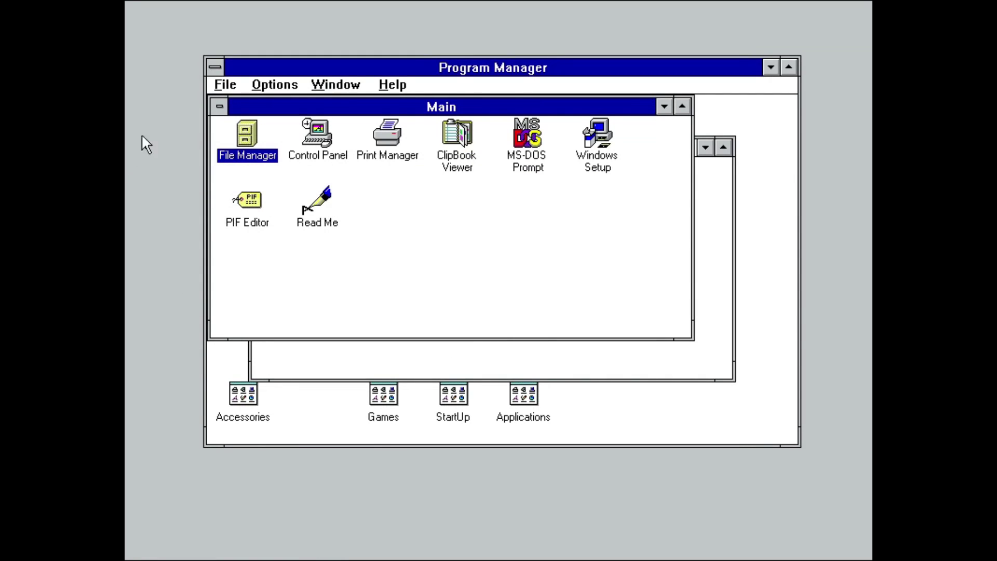
Step: In File Manager, view the WINDOWS folder's share settings without sharing it
double_click(250, 150)
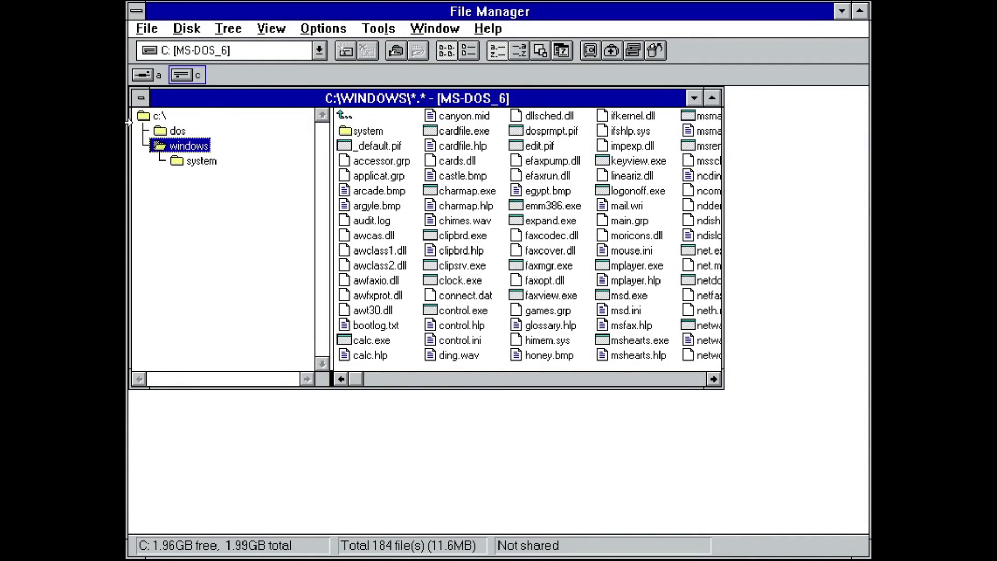
click(187, 28)
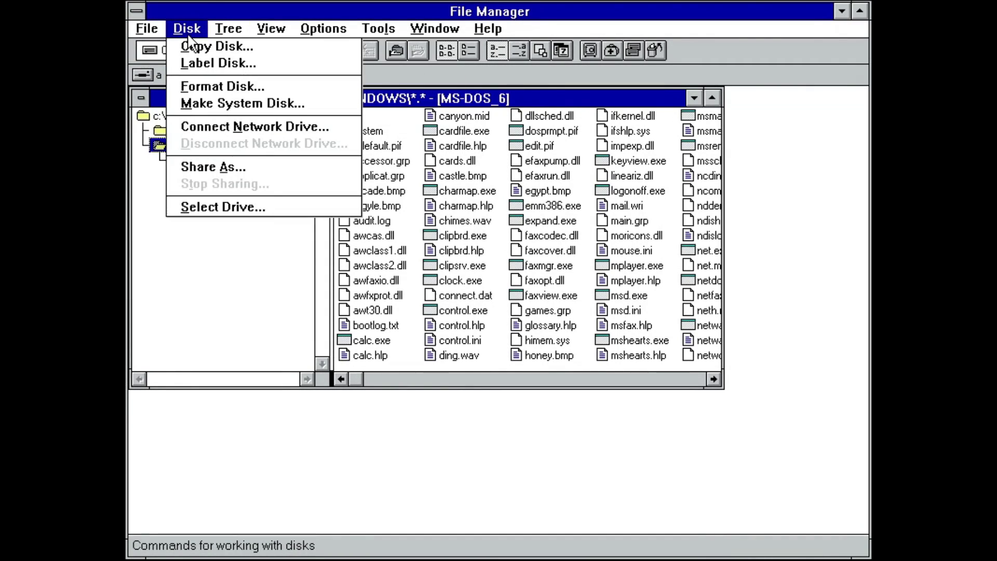
key(Down)
key(Down)
click(234, 164)
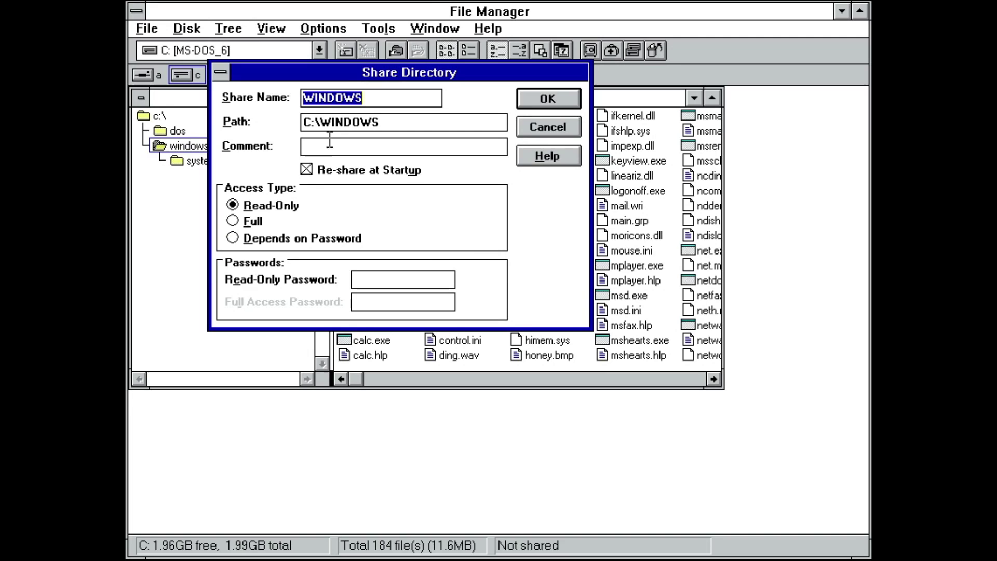
key(Escape)
Step: Connect drive D: to the DEPOT share on FILESRV
click(349, 50)
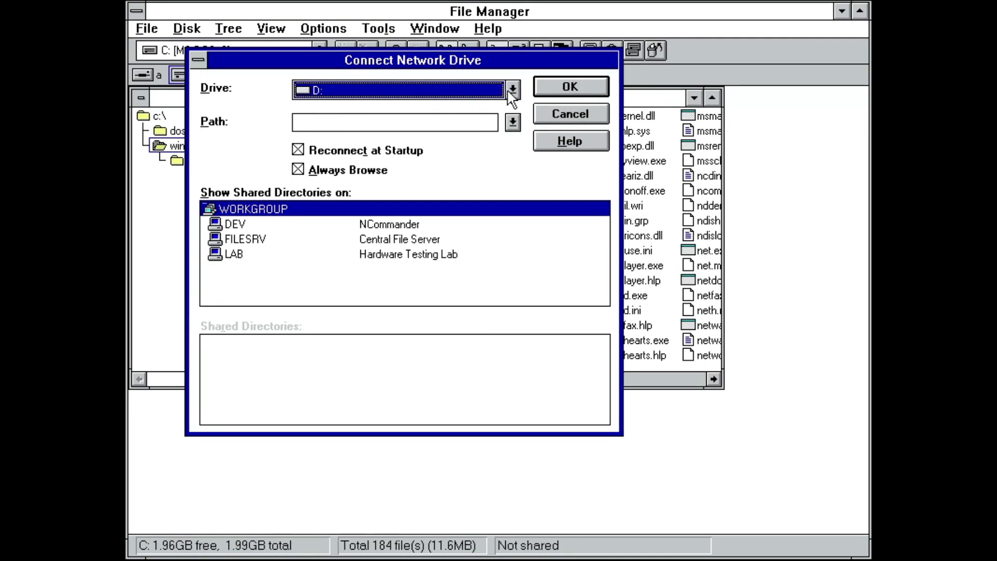
click(382, 250)
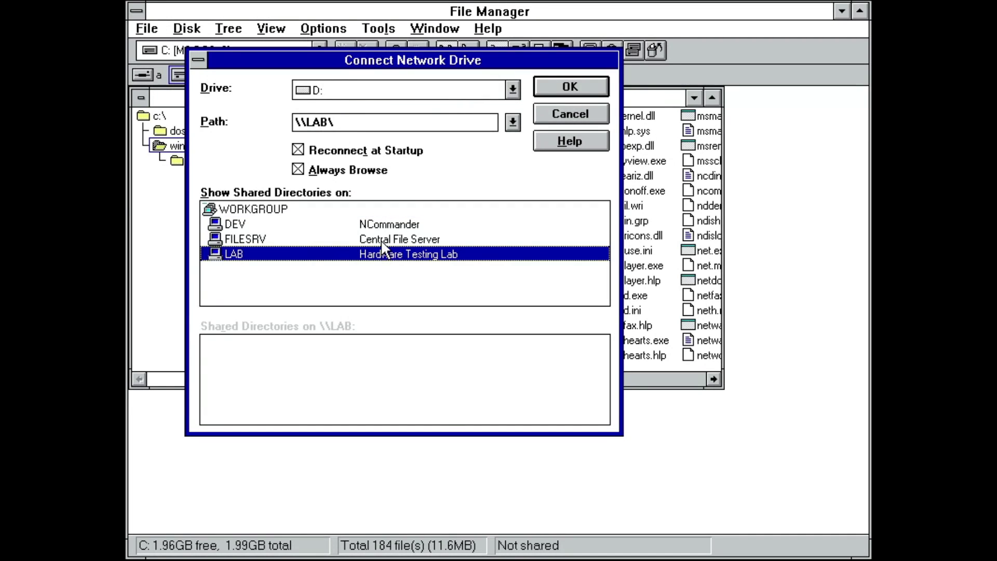
click(382, 241)
double_click(270, 344)
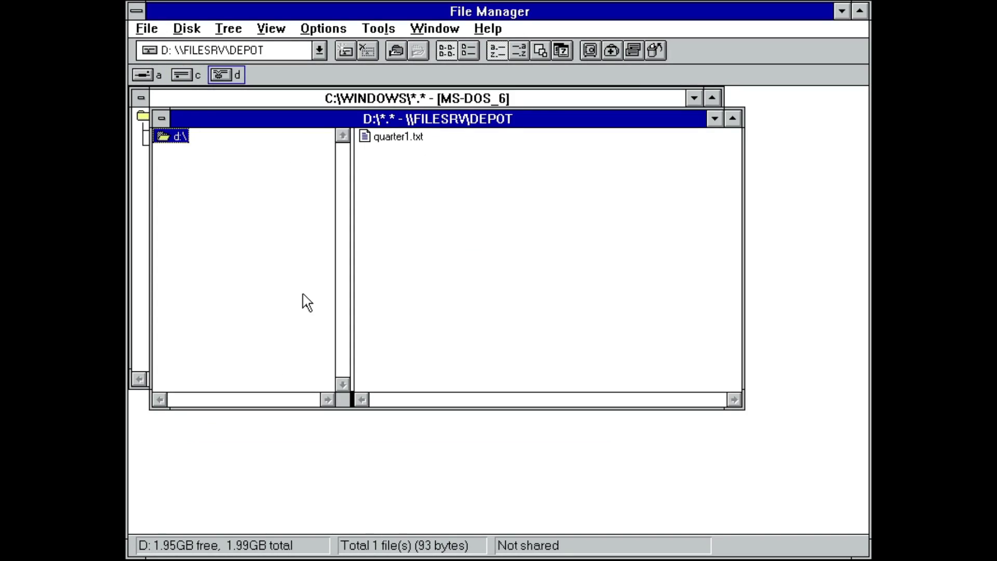
Step: Open quarter1.txt in Notepad and bring up its network drive connection from File > Open
double_click(390, 136)
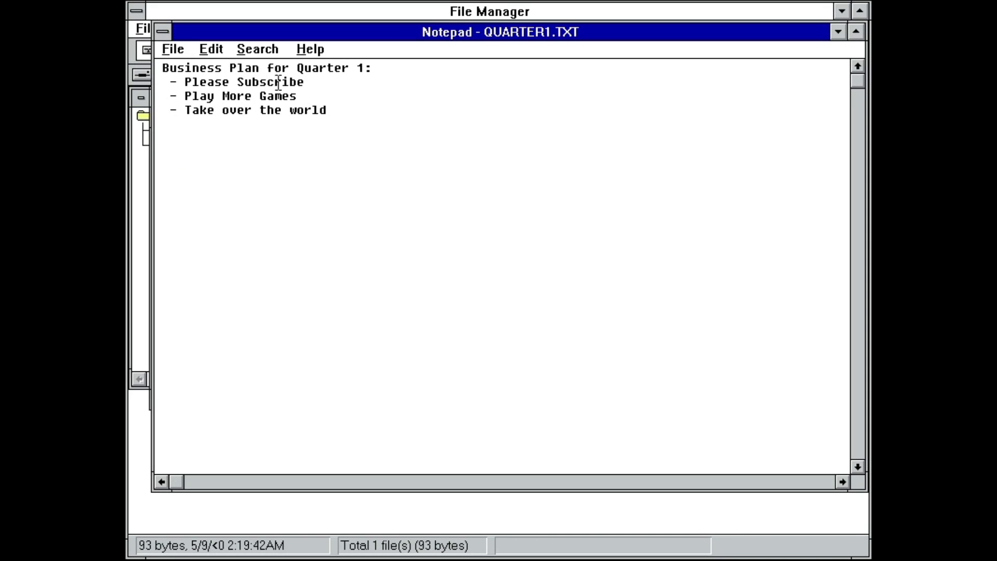
key(alt+f)
key(o)
click(584, 171)
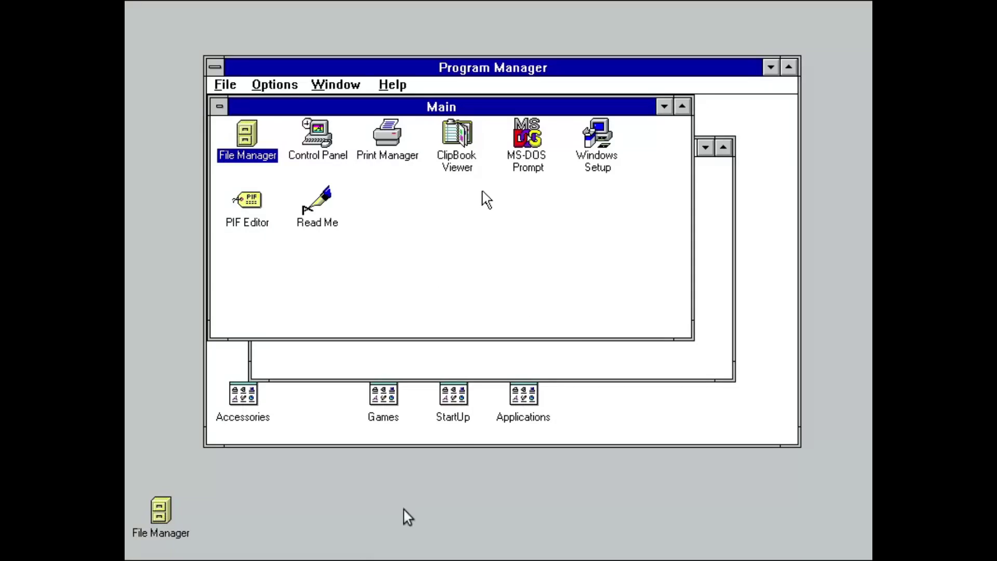
Step: In Print Manager, browse the shared printers on LAB to connect a network printer
double_click(392, 147)
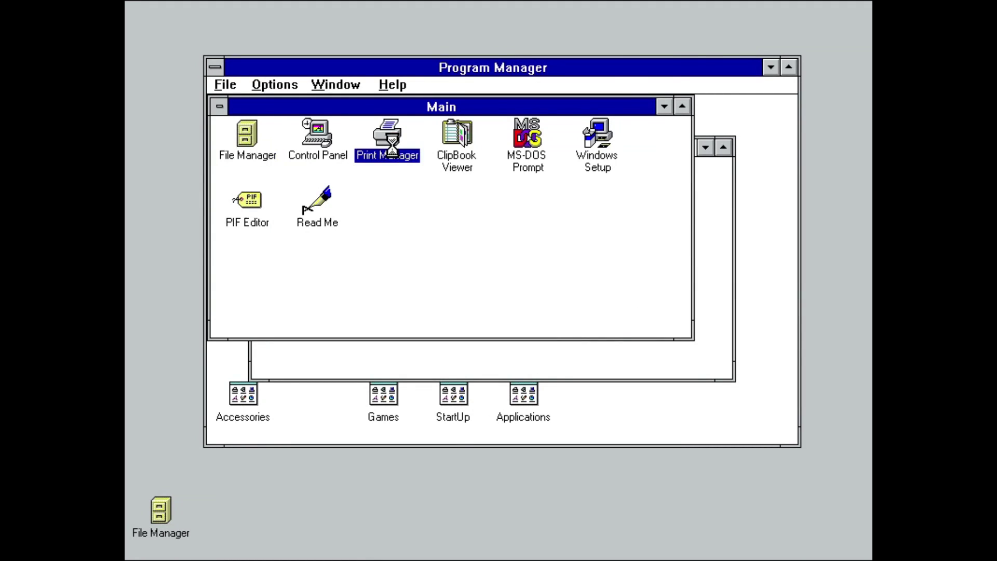
click(220, 68)
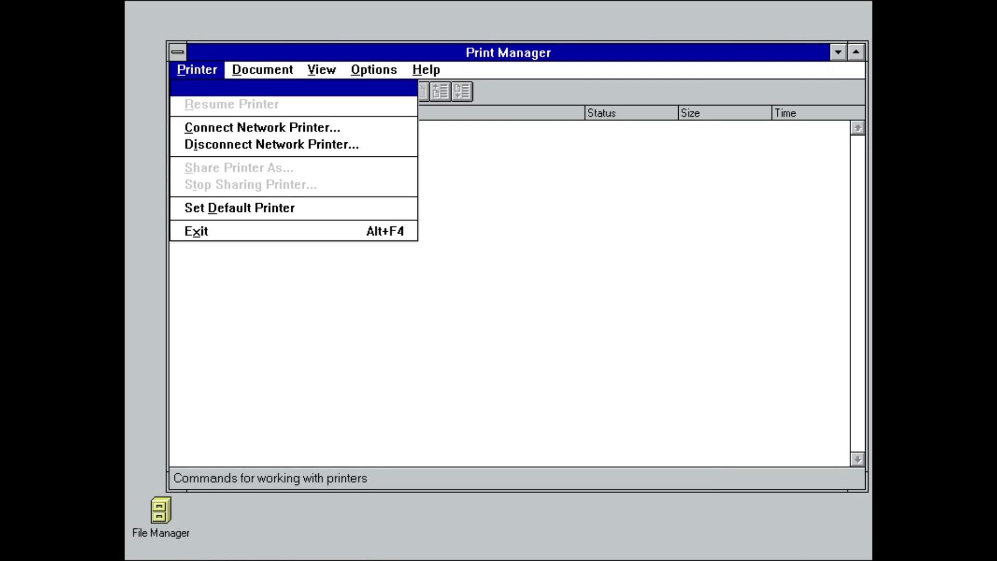
click(231, 127)
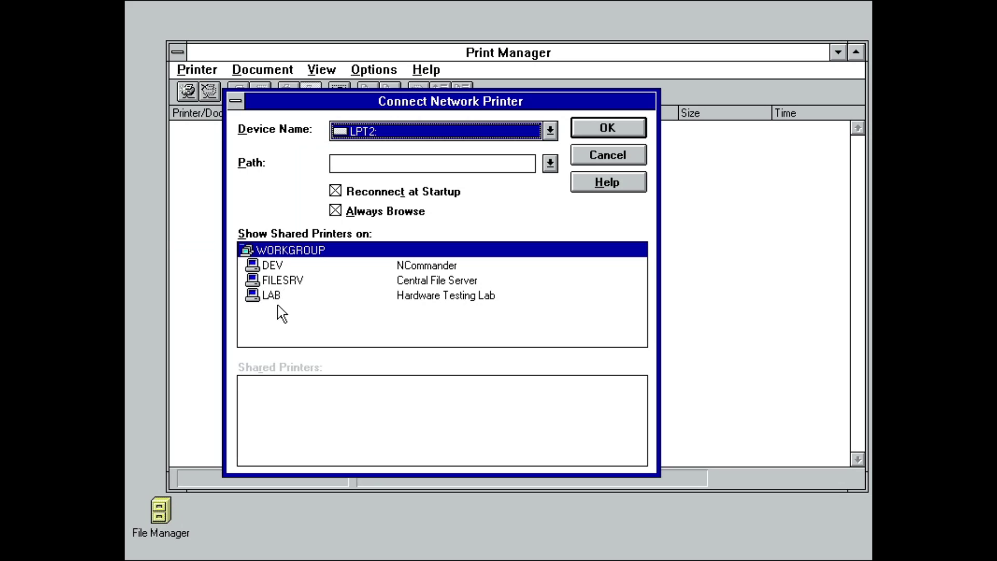
click(279, 295)
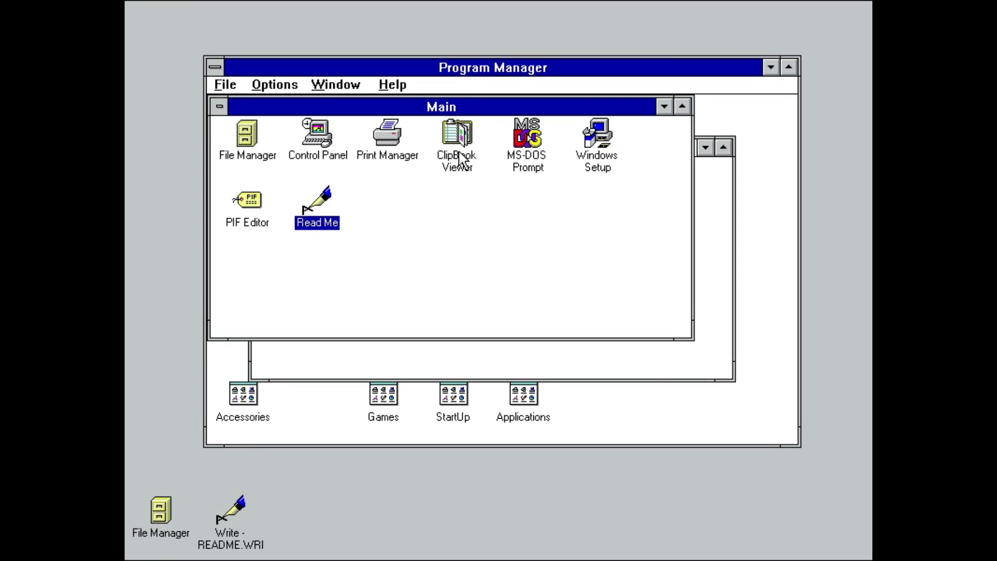
Step: Paste the clipboard as a new README ClipBook page shared immediately
double_click(457, 157)
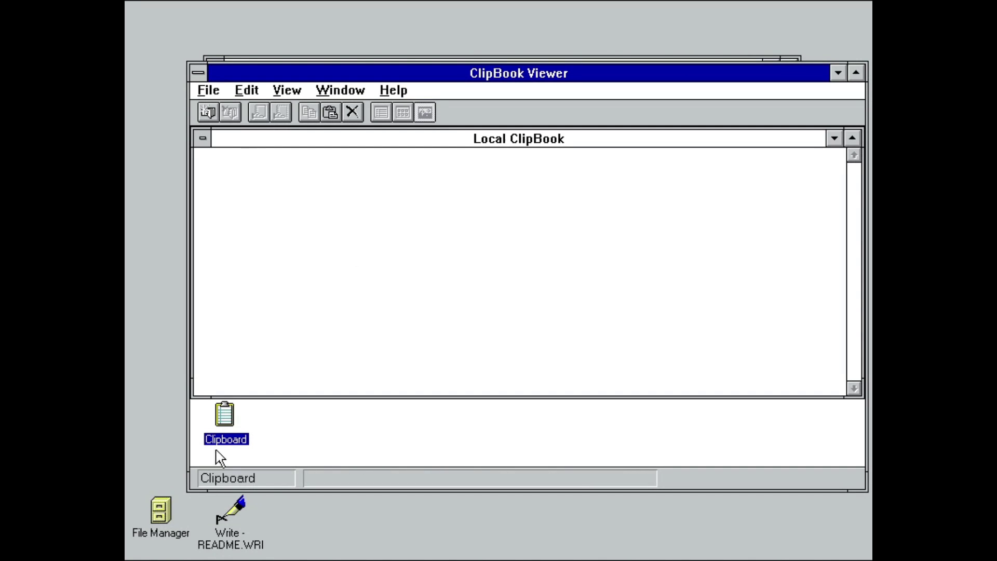
double_click(222, 440)
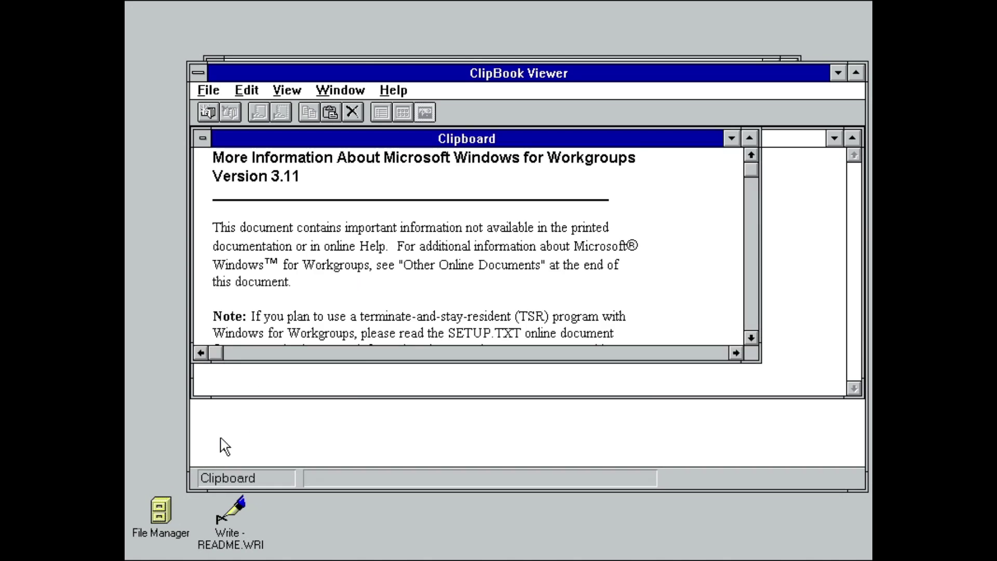
click(731, 138)
click(329, 113)
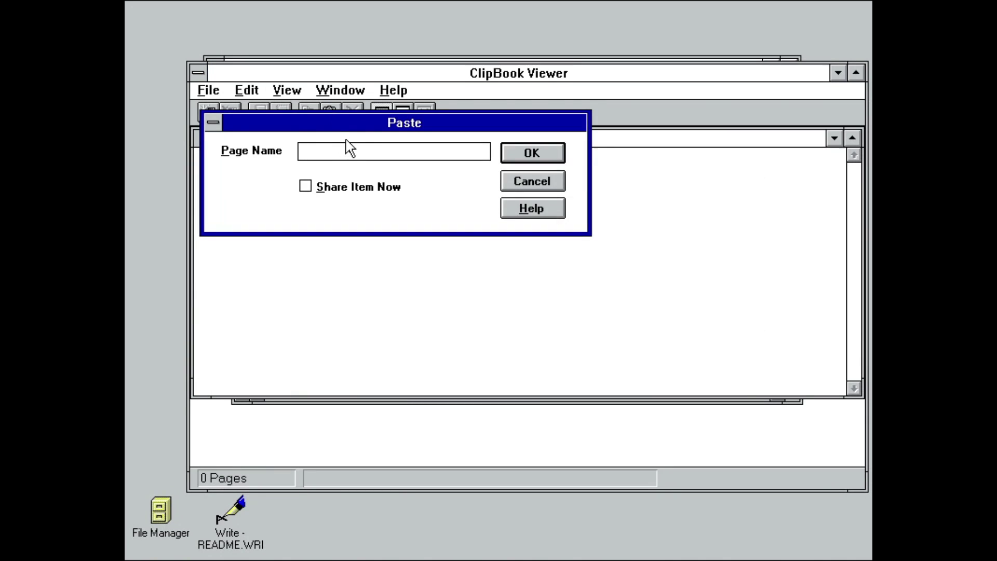
text(README.W)
key(BackSpace)
key(BackSpace)
text(31)
key(Tab)
key(space)
key(Return)
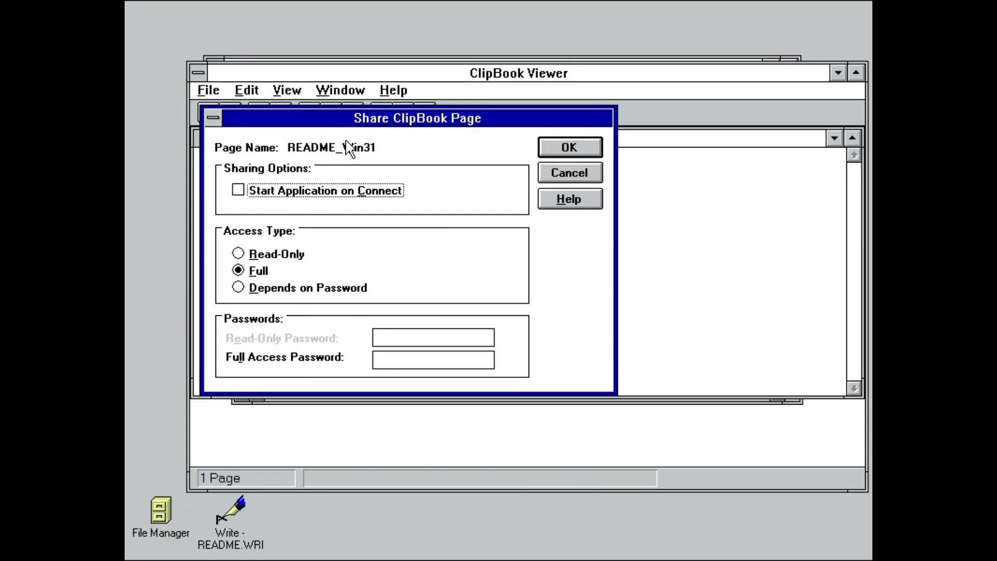
key(Return)
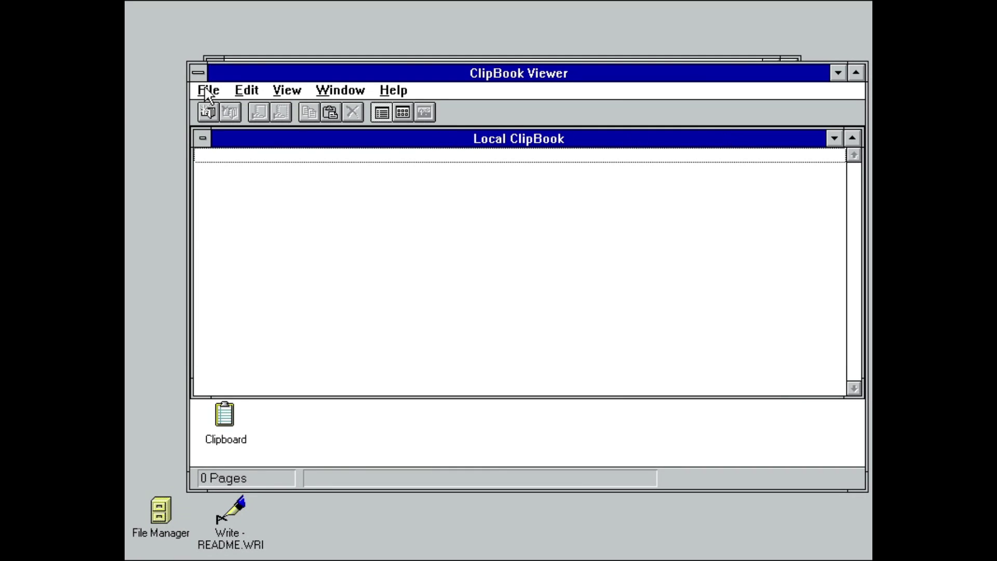
Step: Connect to FILESRV's ClipBook and open its shared README page
click(208, 91)
click(234, 189)
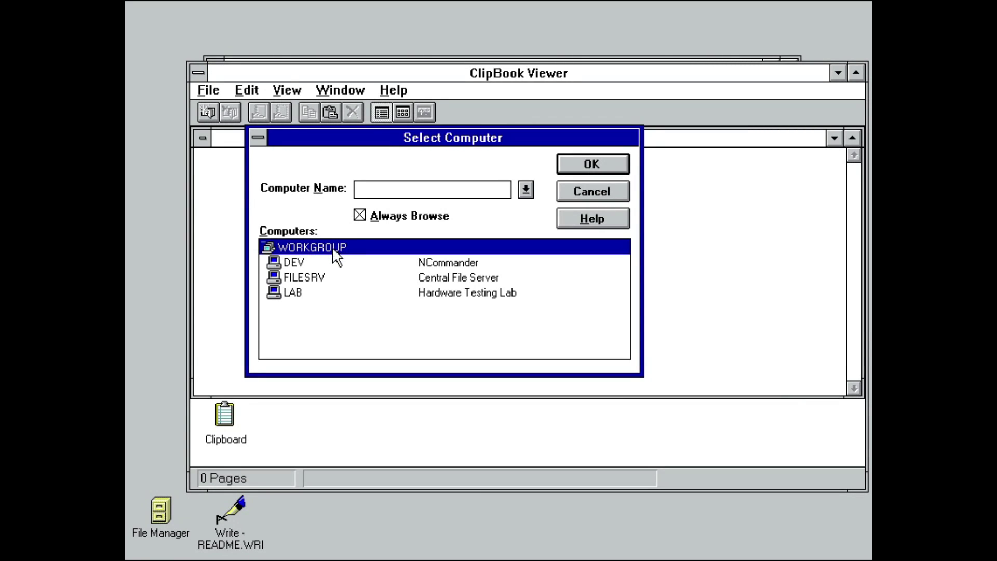
double_click(313, 281)
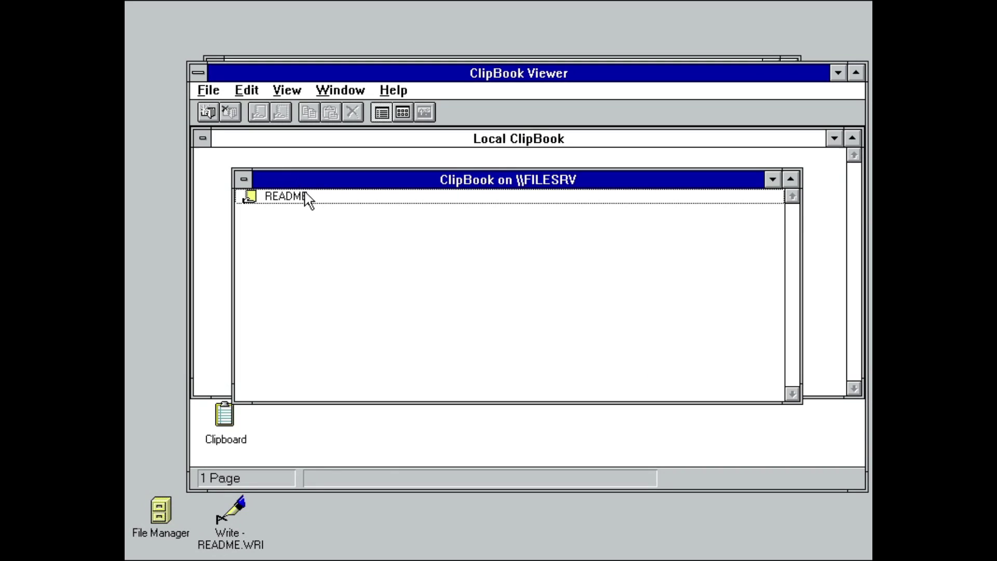
double_click(305, 195)
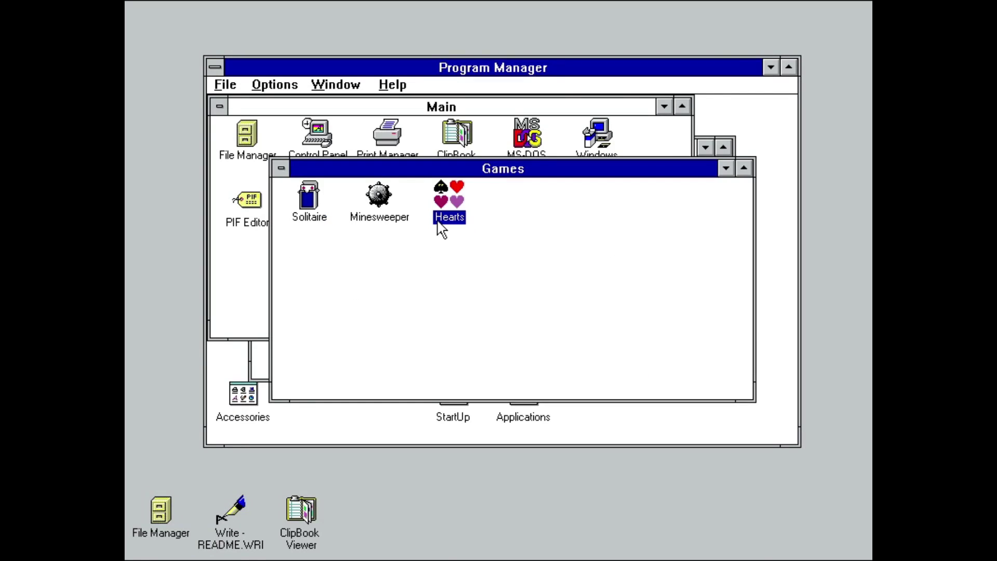
Step: Start network Hearts with a player name and join the dealer on FILESRV
double_click(441, 226)
text(NCommander)
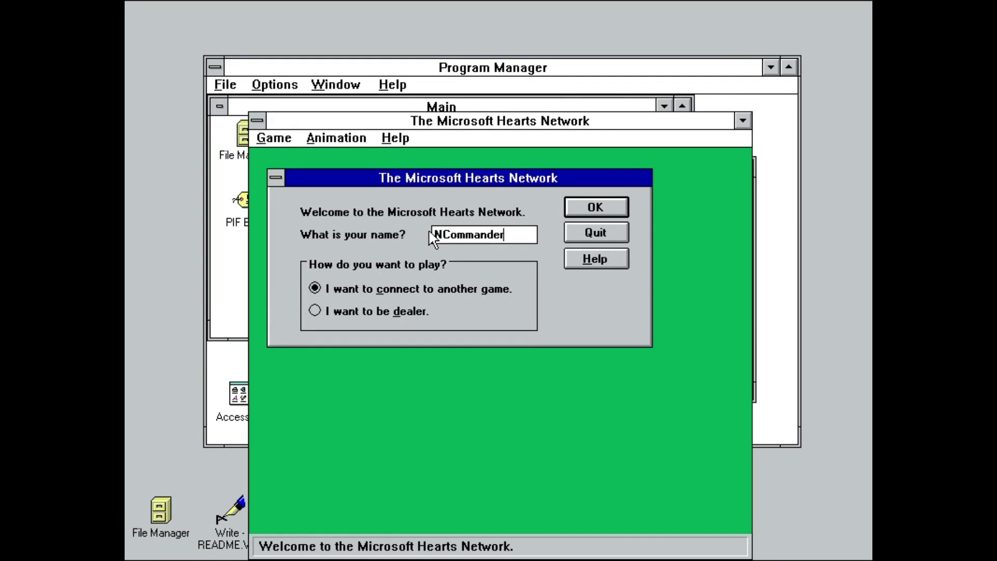
key(Return)
text(FILESRV)
key(Return)
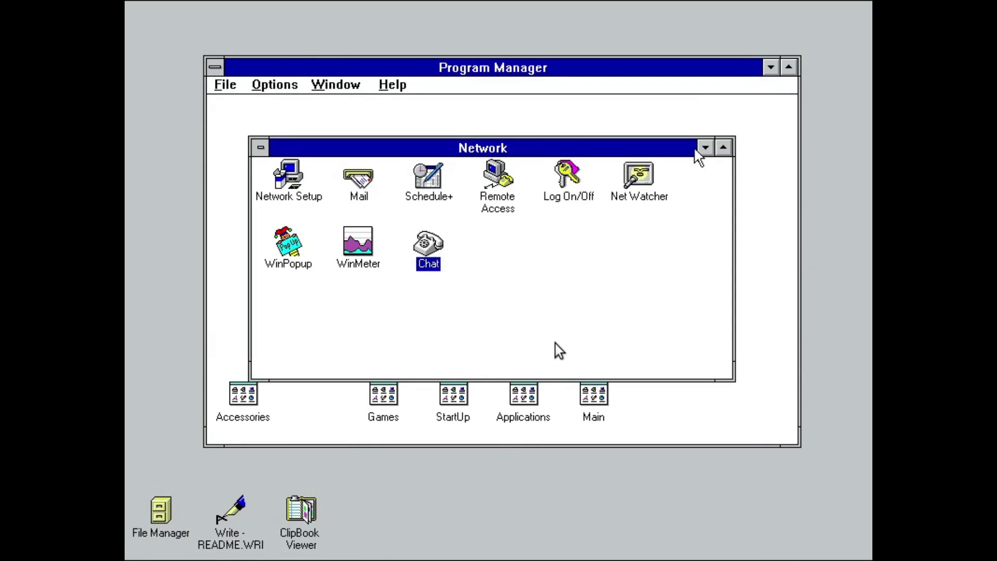
Step: Start Mail, connect to the MAILBOX postoffice on FILESRV and sign in
click(357, 200)
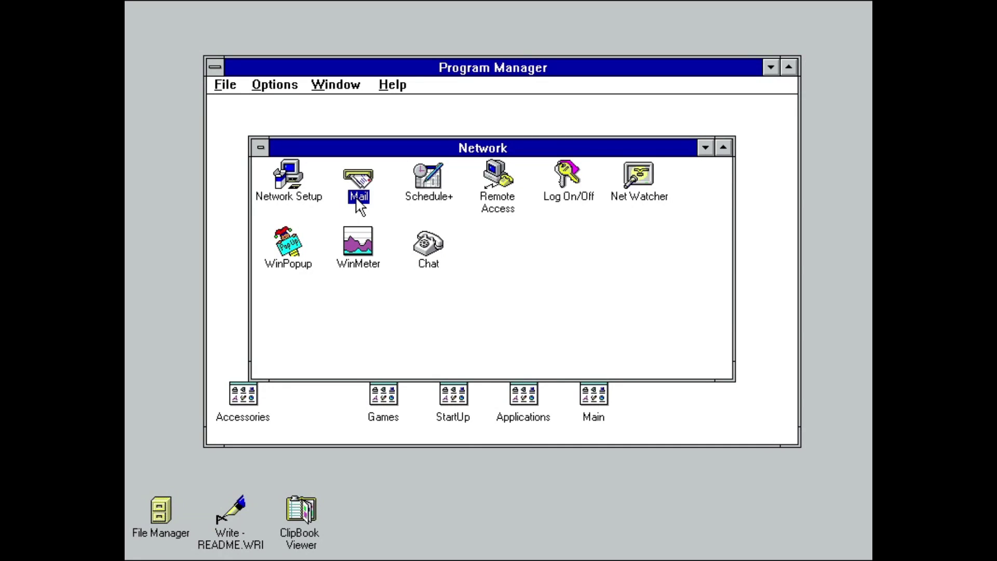
double_click(357, 200)
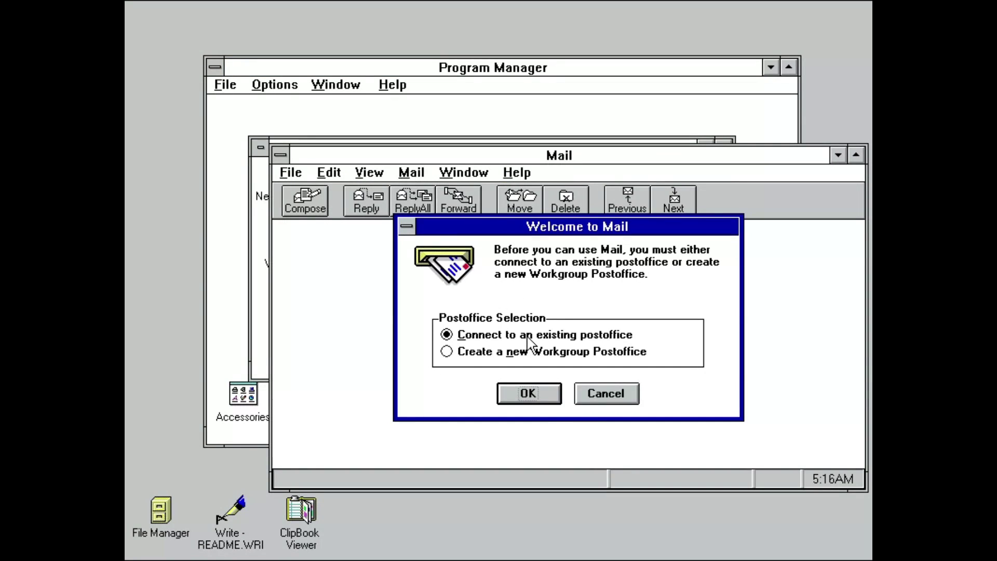
click(525, 393)
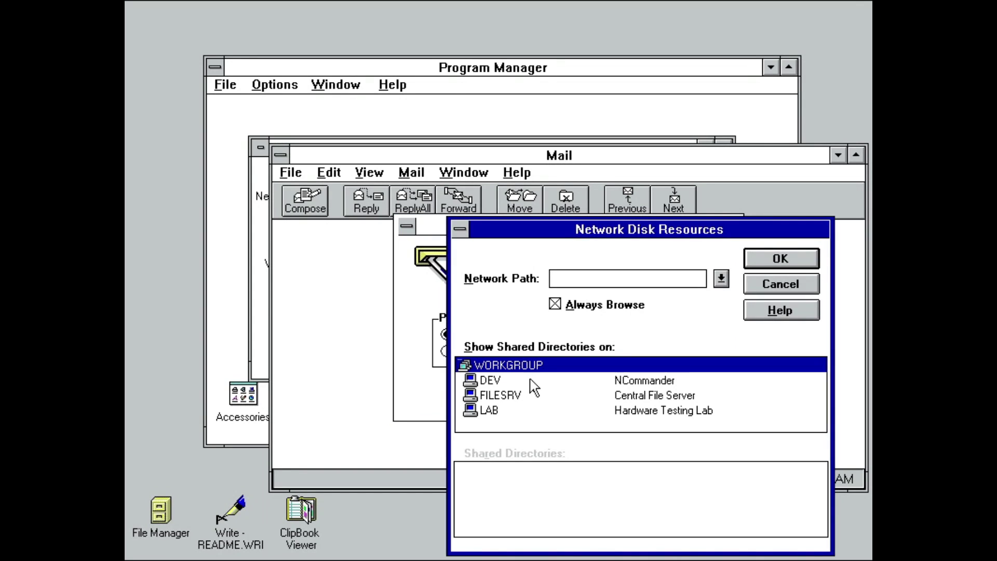
click(519, 396)
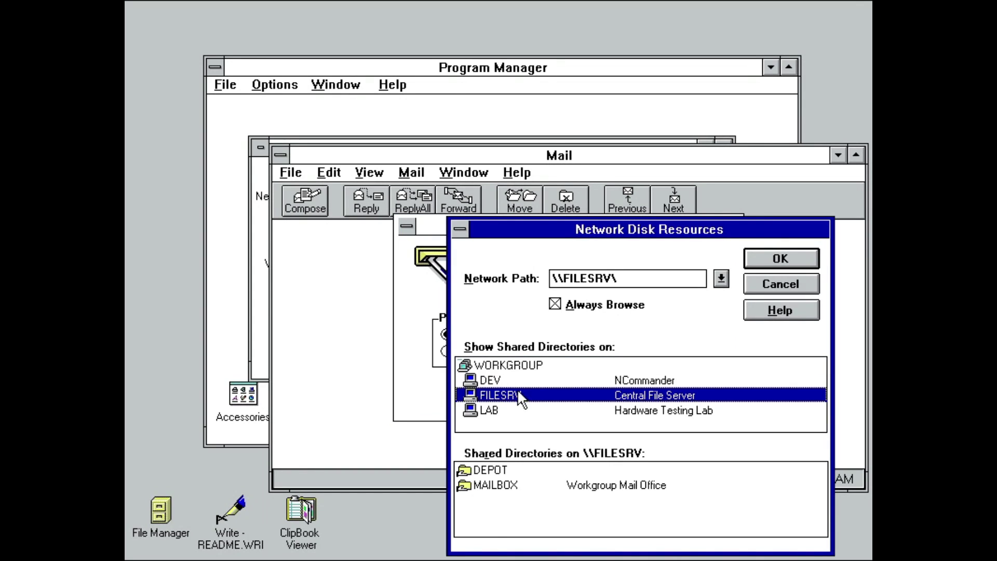
double_click(493, 486)
click(465, 317)
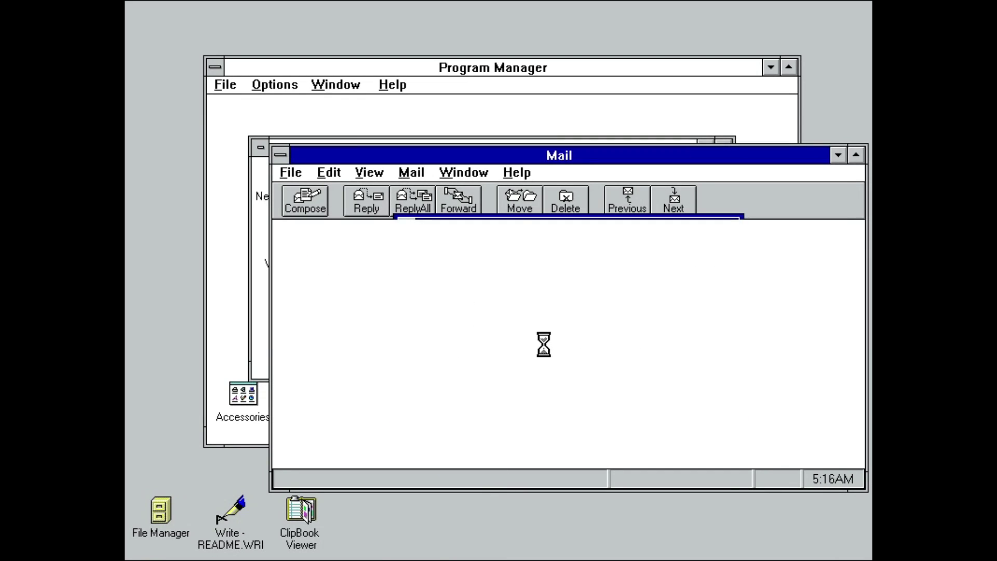
text(NCommander)
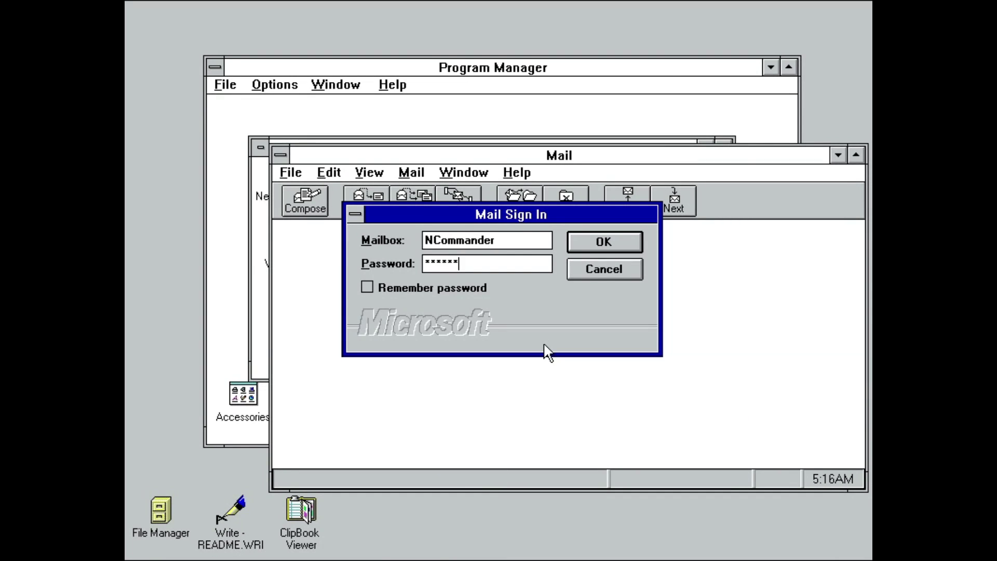
key(Return)
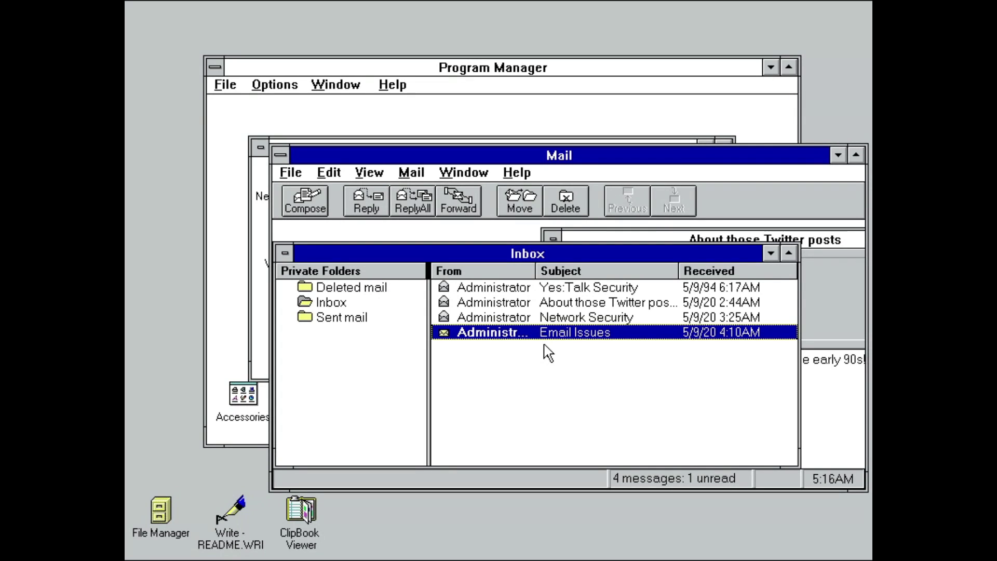
Step: Reply to Email Issues with 'Your test was successful!' and send it
key(Return)
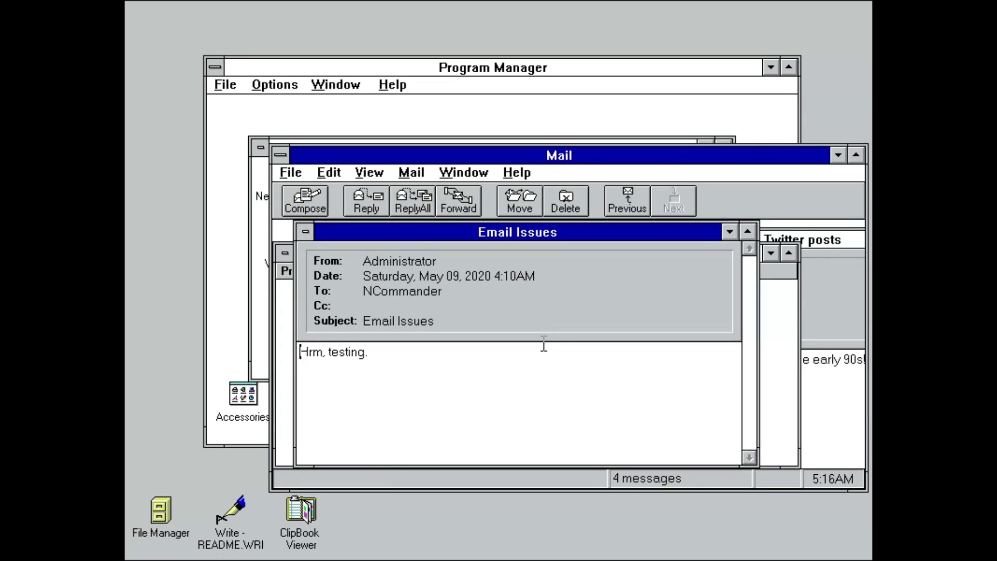
click(375, 206)
text(Your)
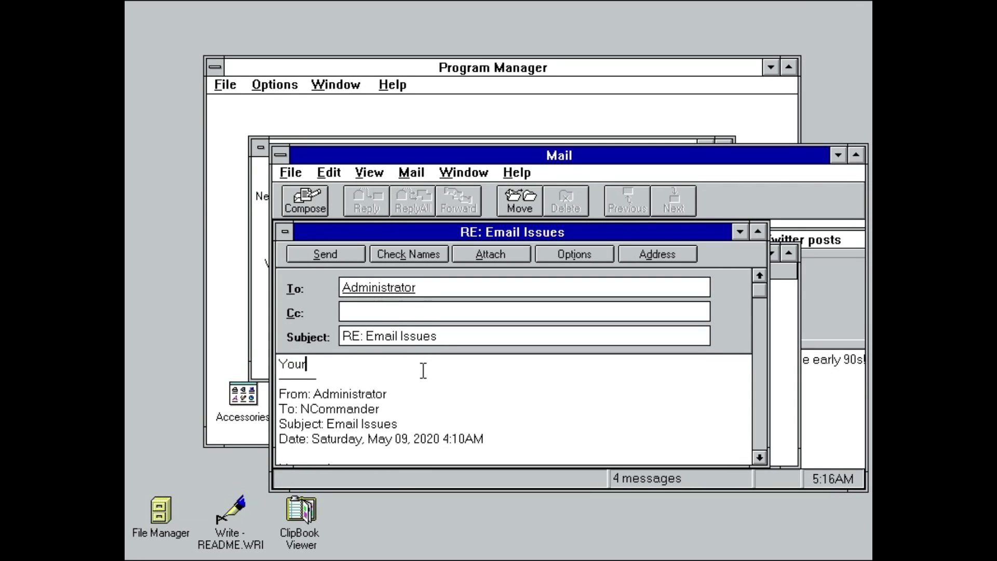
text( test was succes)
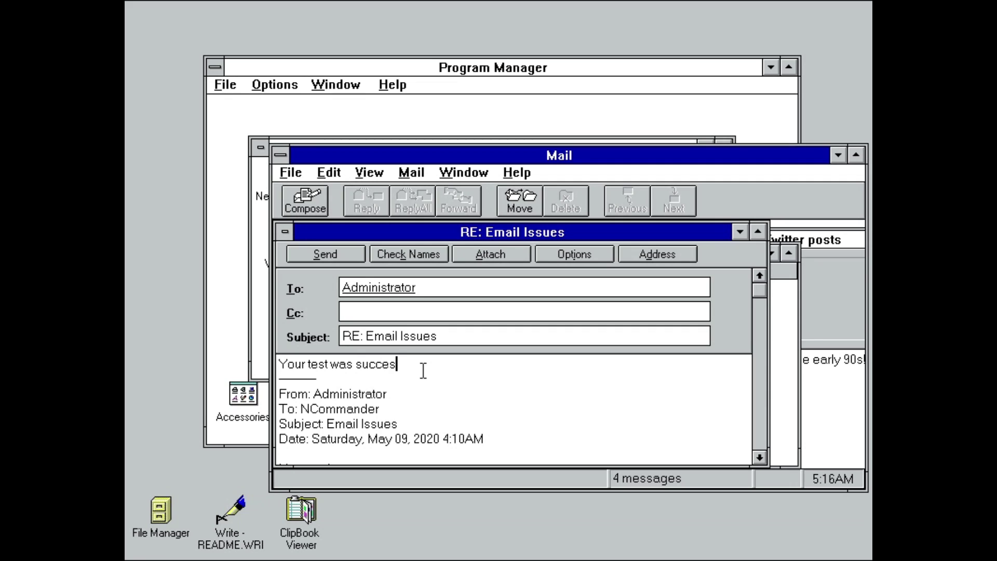
text(sful!)
key(Return)
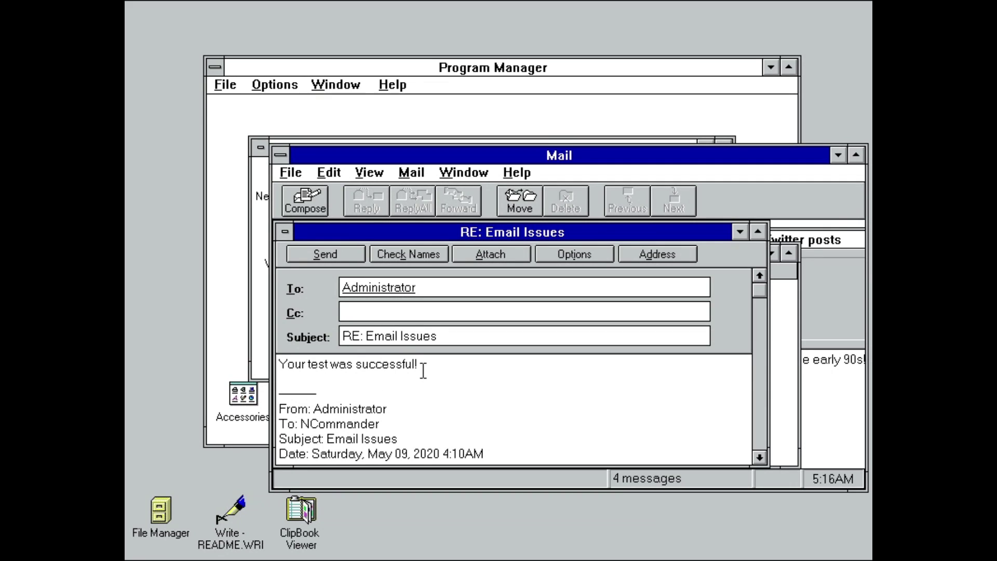
click(330, 248)
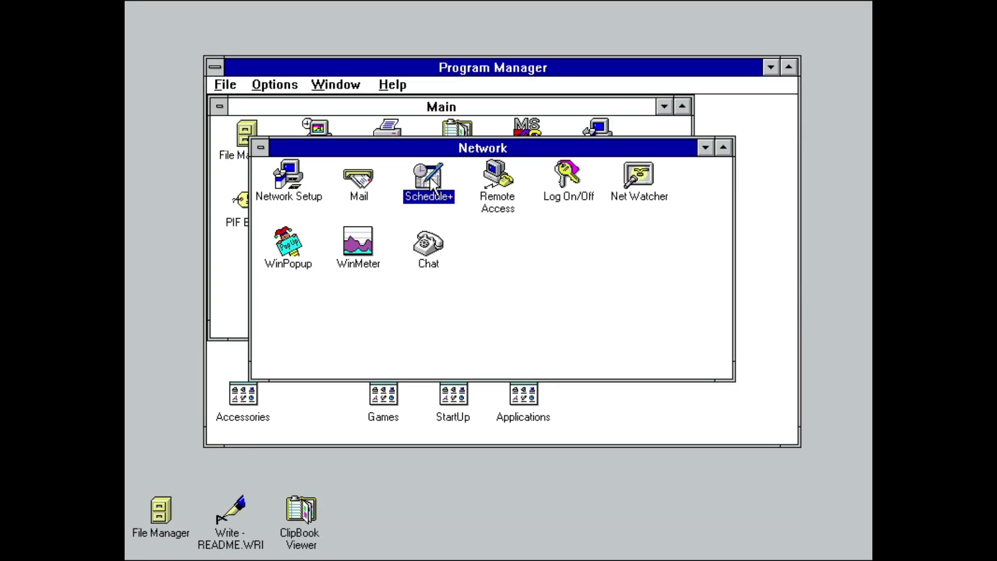
Step: Start Schedule+, sign in and dismiss the missing schedule file notice
double_click(426, 177)
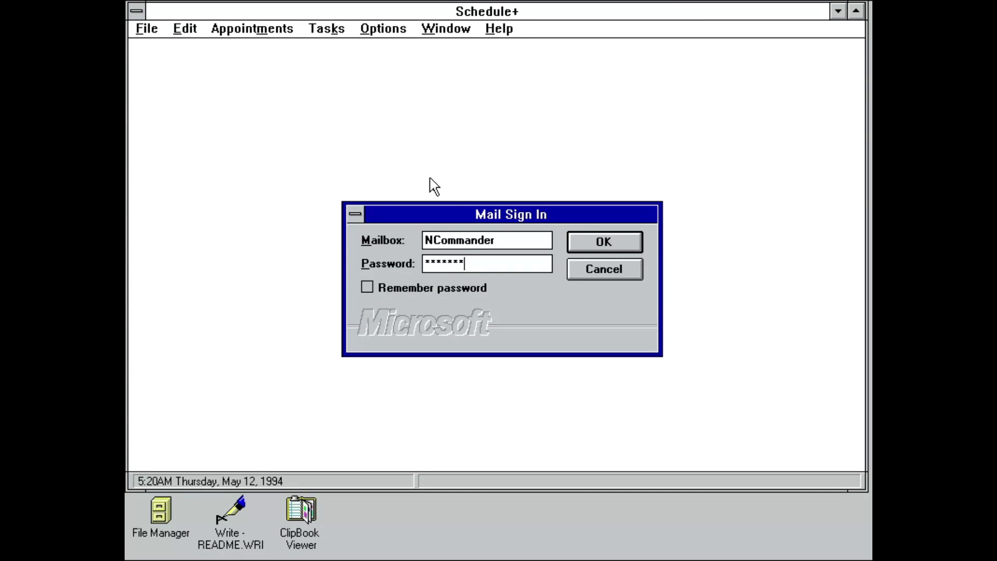
key(Return)
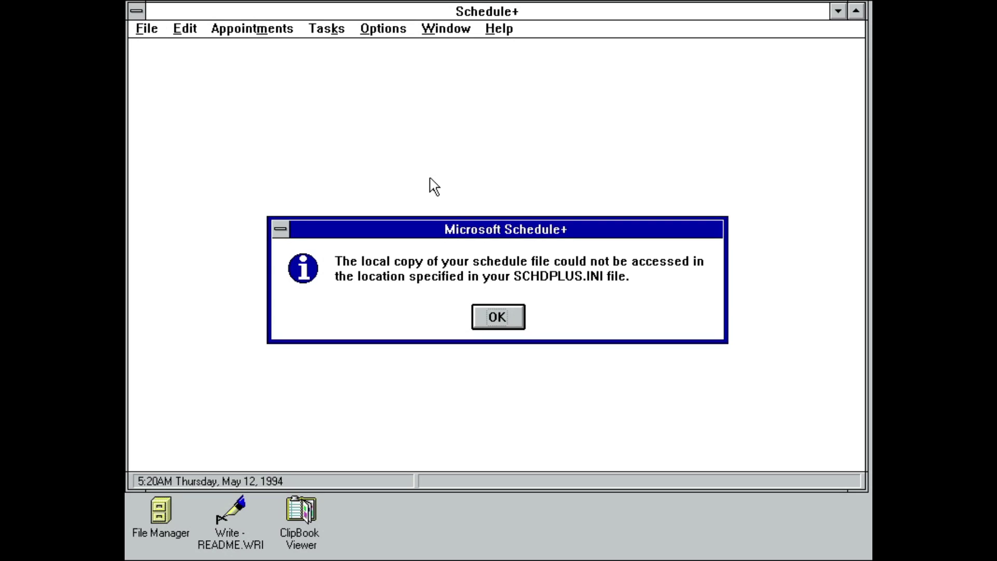
key(Return)
key(Return)
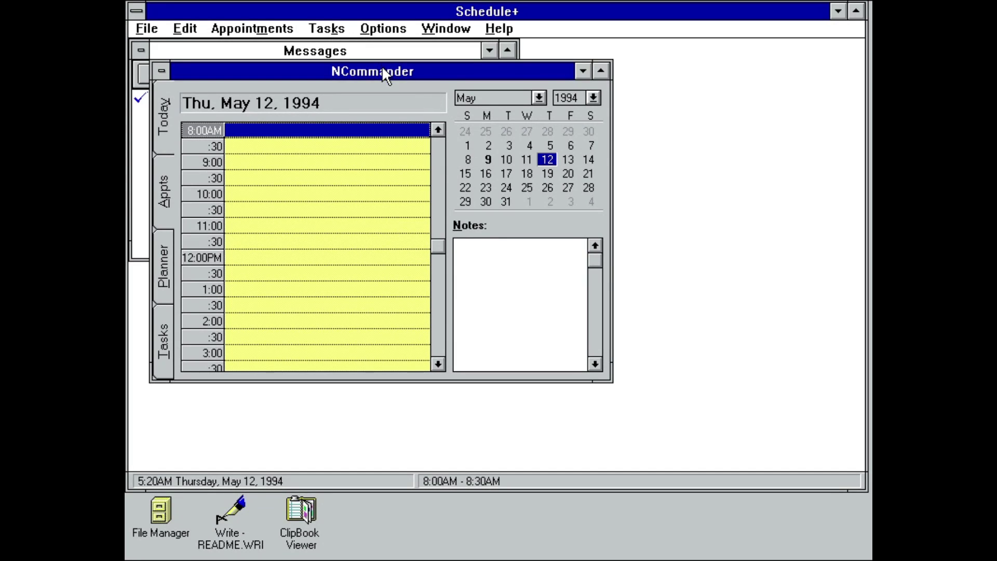
Step: Open the Yes:Talk Security reply, set the year to 1994 and view the meeting's schedule
drag(385, 73, 650, 144)
click(213, 107)
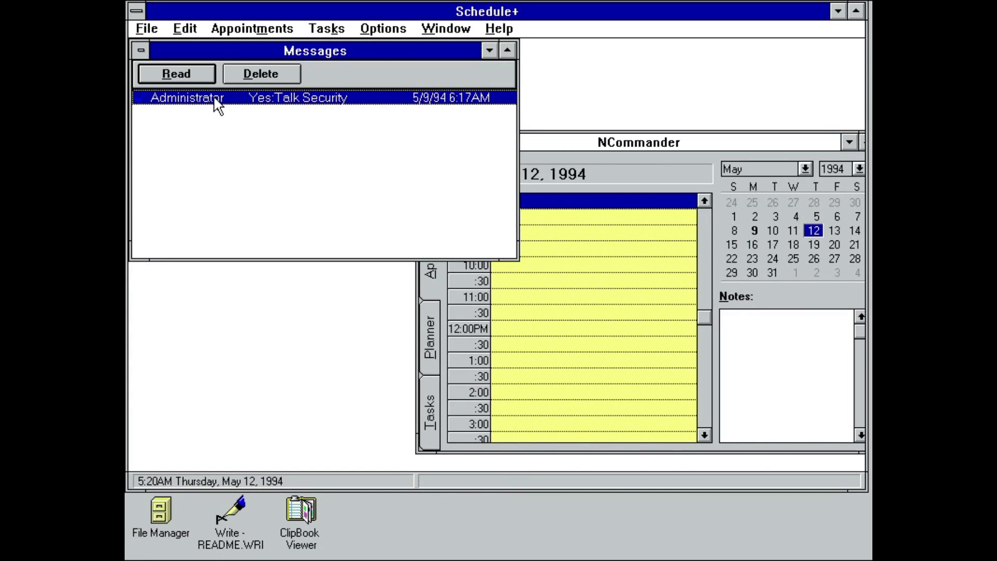
double_click(214, 97)
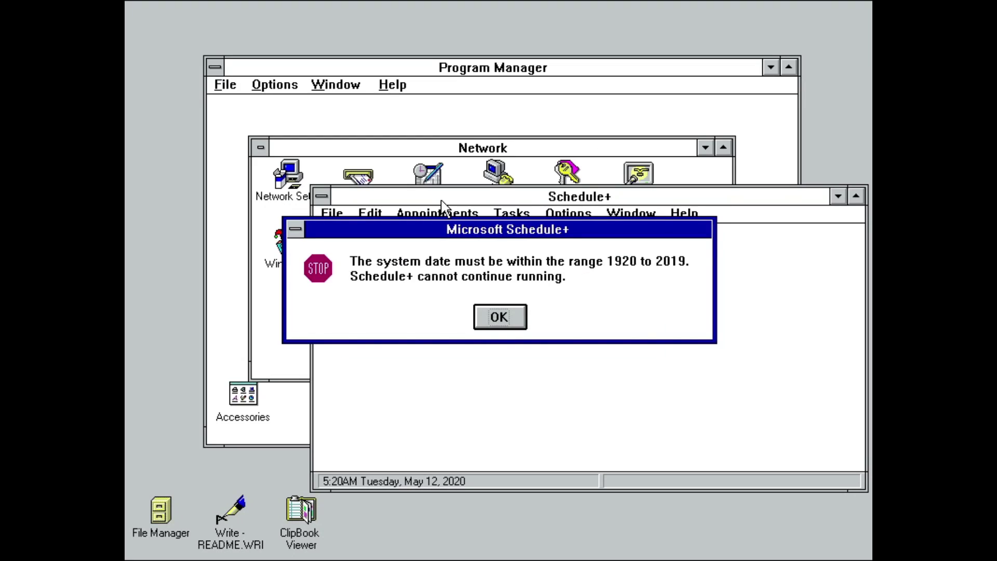
click(264, 77)
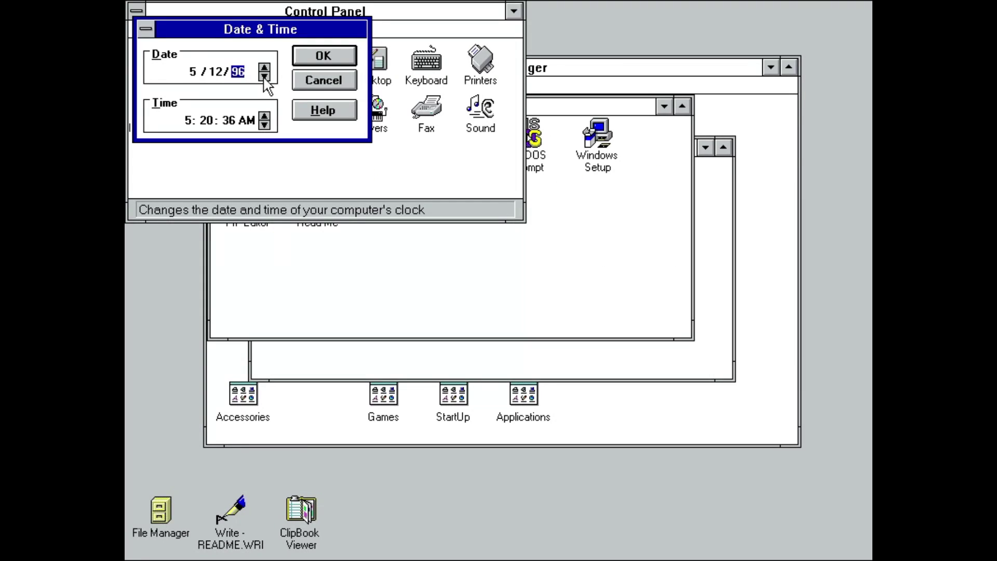
click(264, 66)
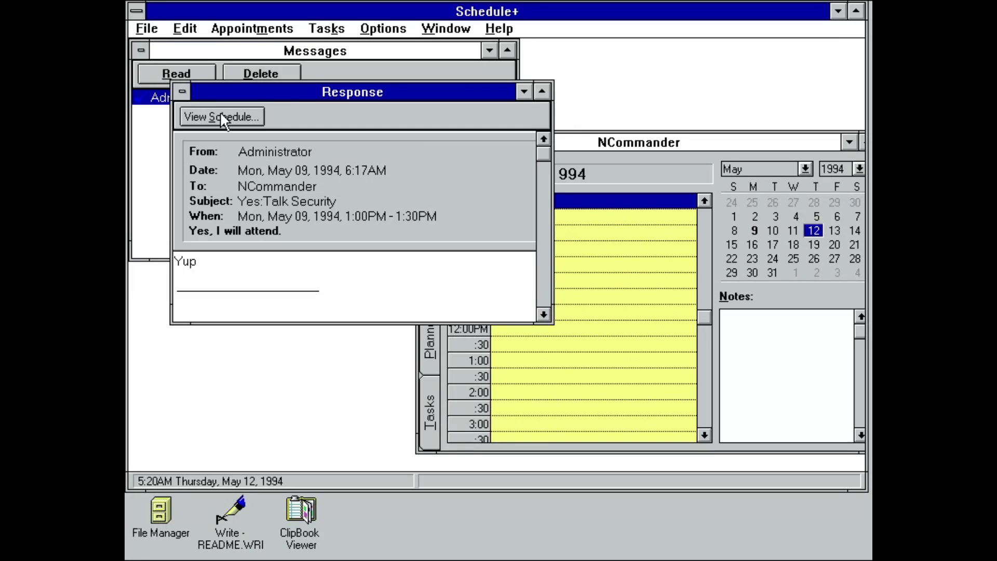
click(223, 117)
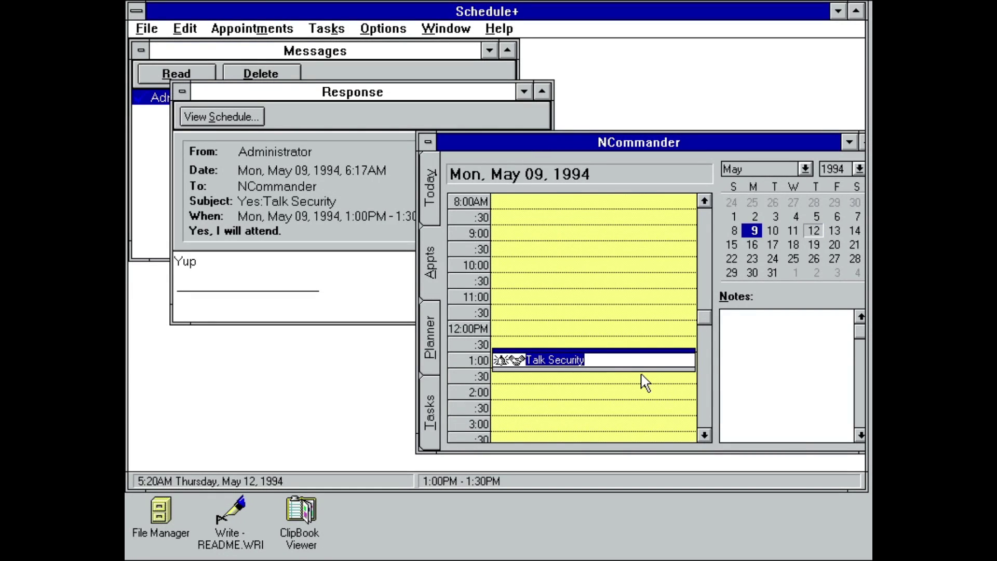
Step: Add a 10:00 'This is a message invite!' appointment on May 9
click(548, 265)
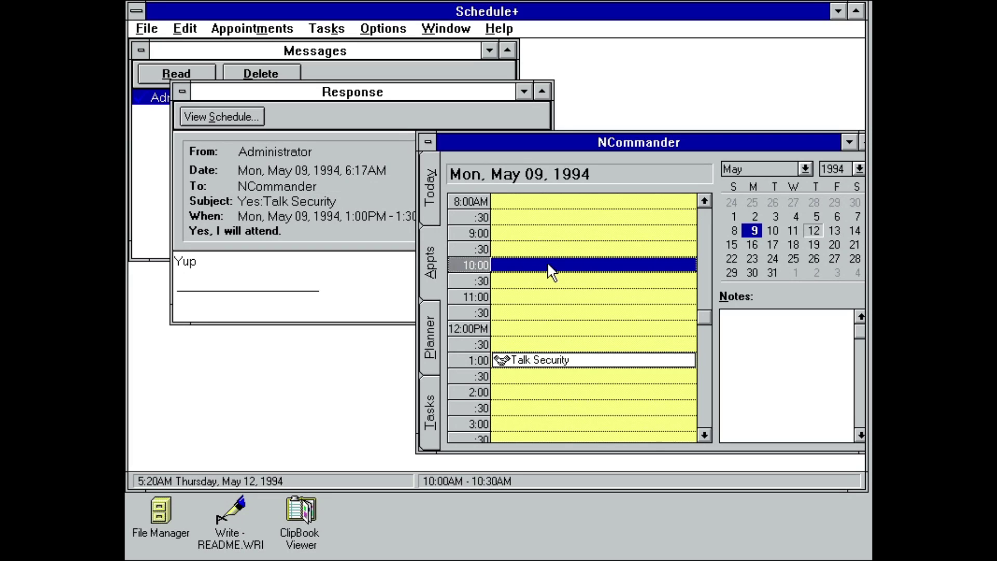
double_click(549, 265)
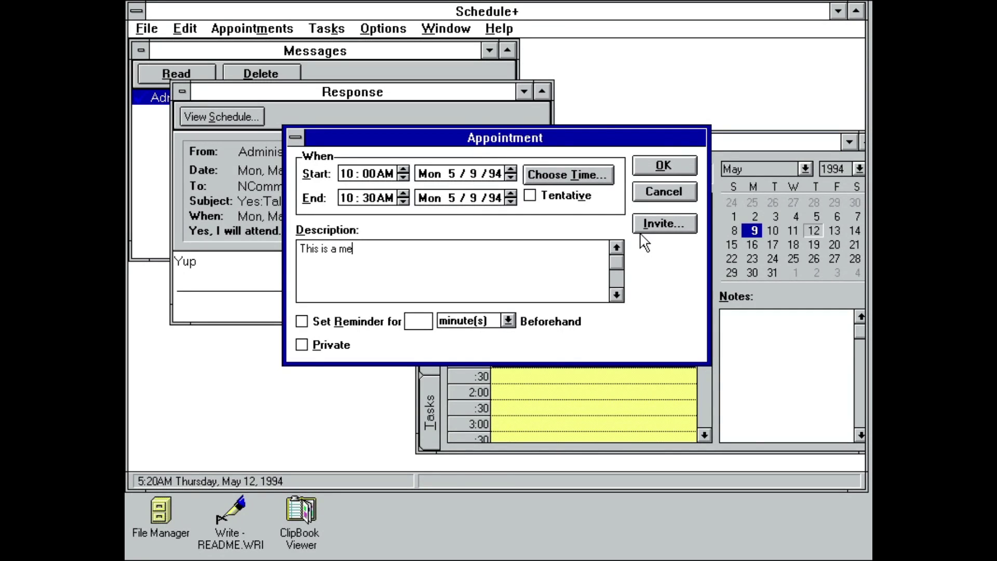
click(326, 29)
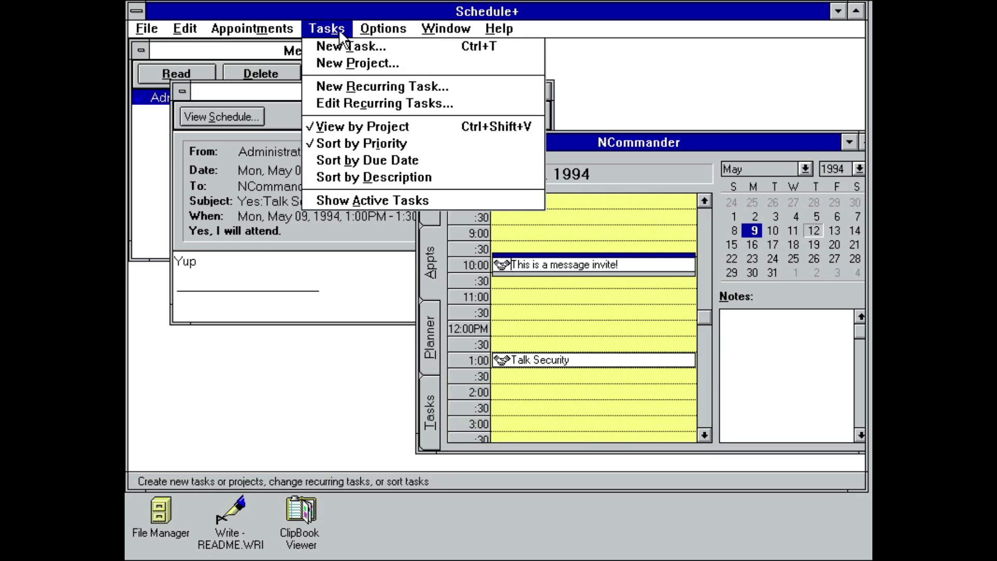
Step: Give the Administrator Assistant access privileges, then quit Schedule+
click(364, 30)
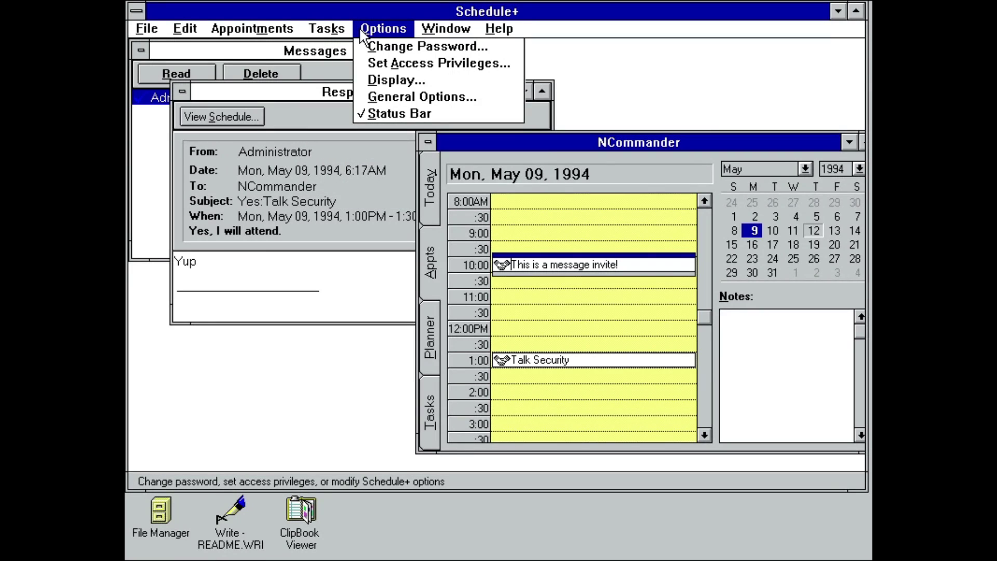
click(385, 63)
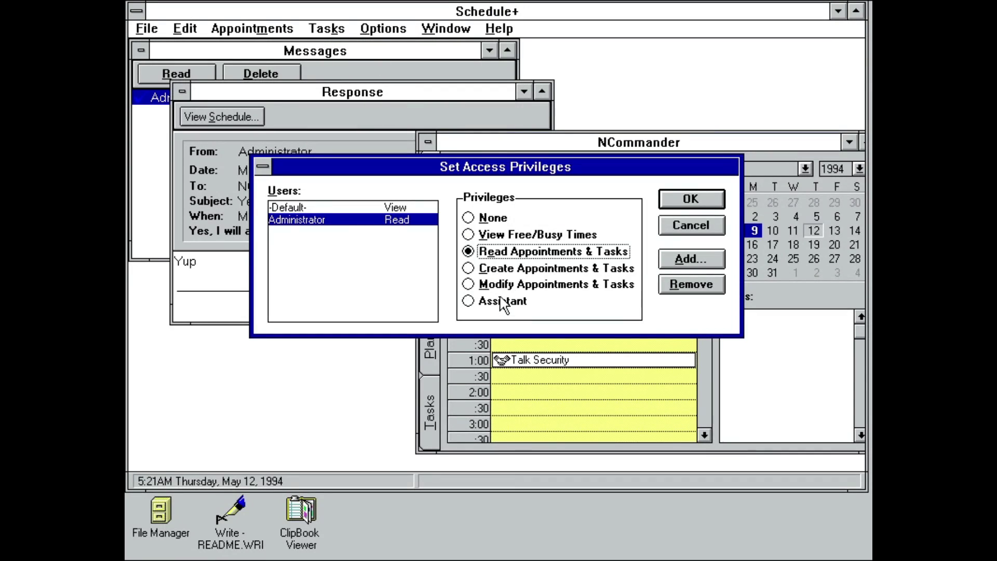
click(502, 300)
click(678, 203)
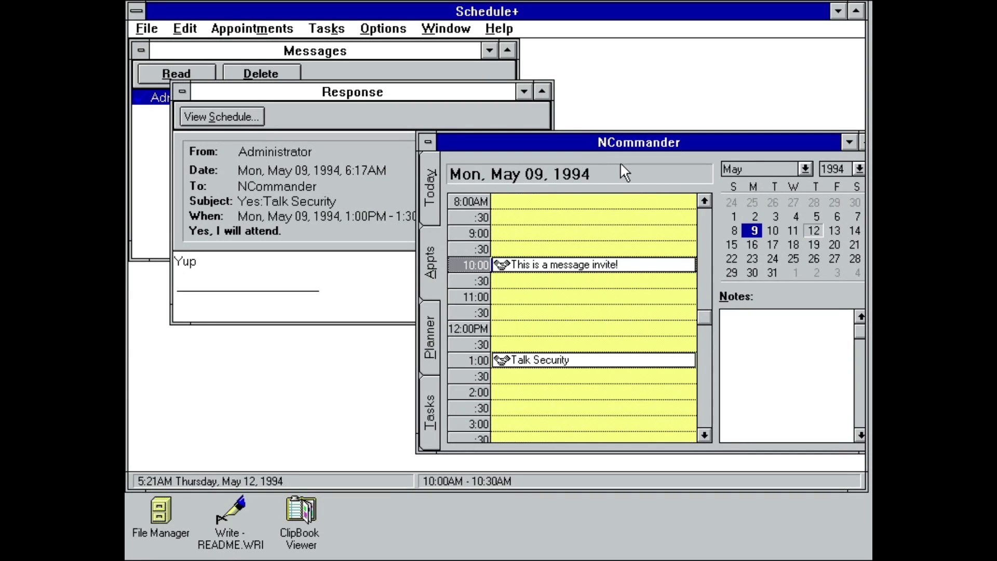
key(alt+F4)
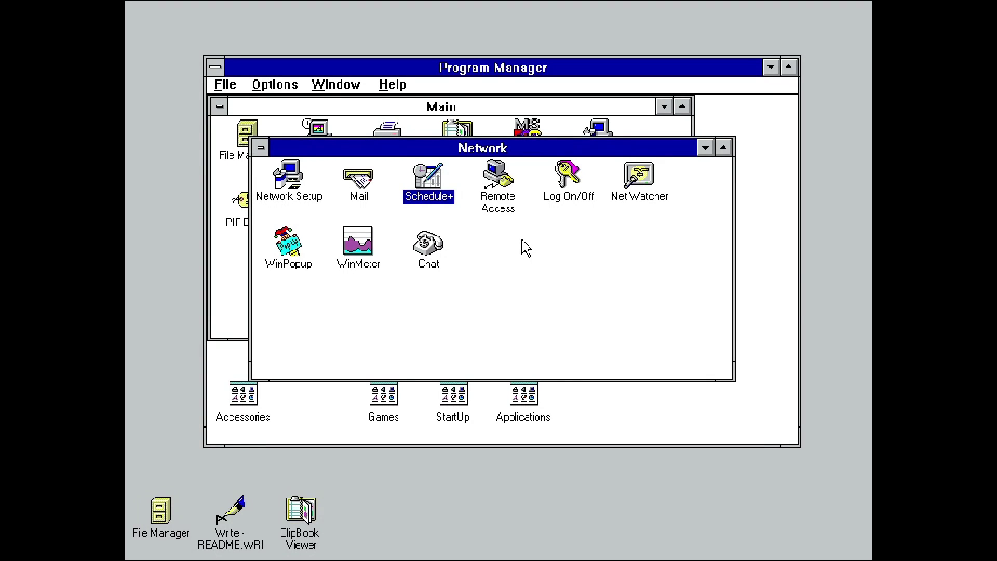
Step: Install Remote Access from A:\ with a Null Modem on COM1, without restarting
double_click(500, 191)
key(Return)
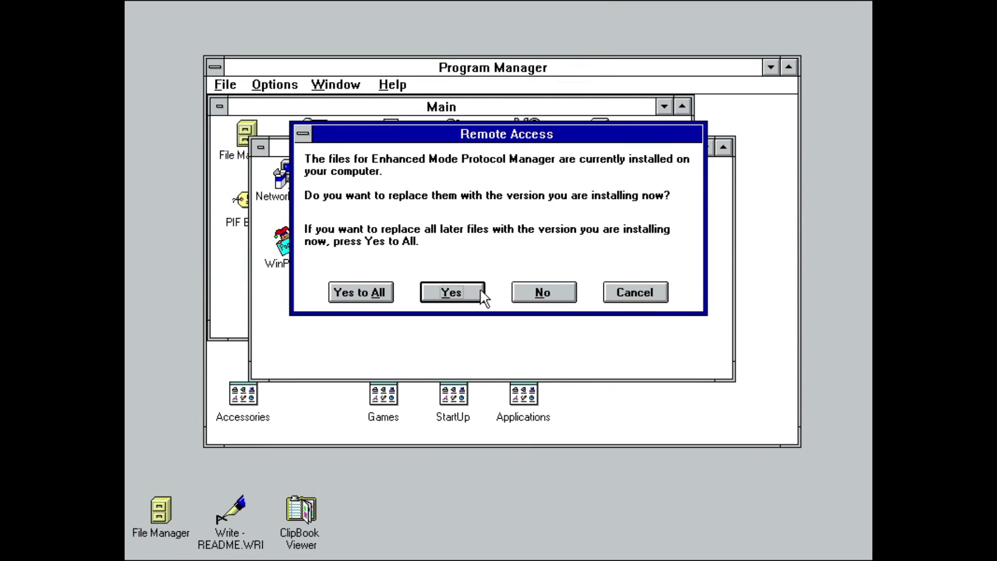
click(541, 290)
key(Return)
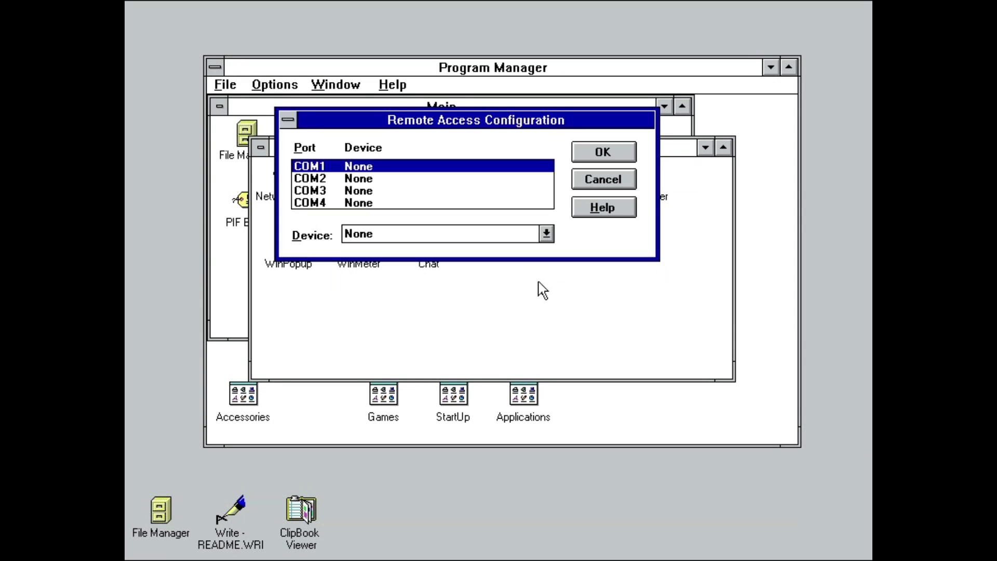
key(Return)
key(Return)
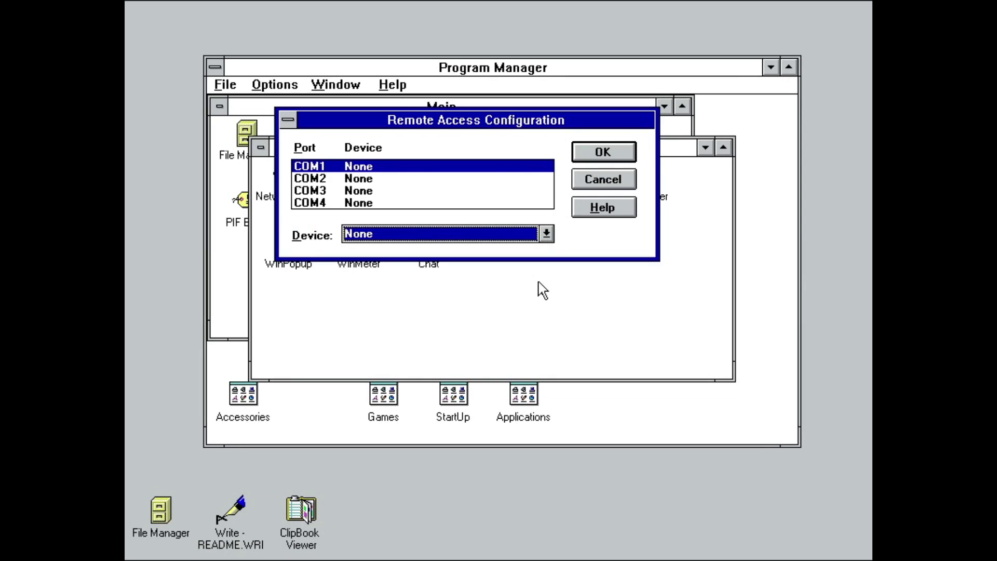
key(Down)
key(Return)
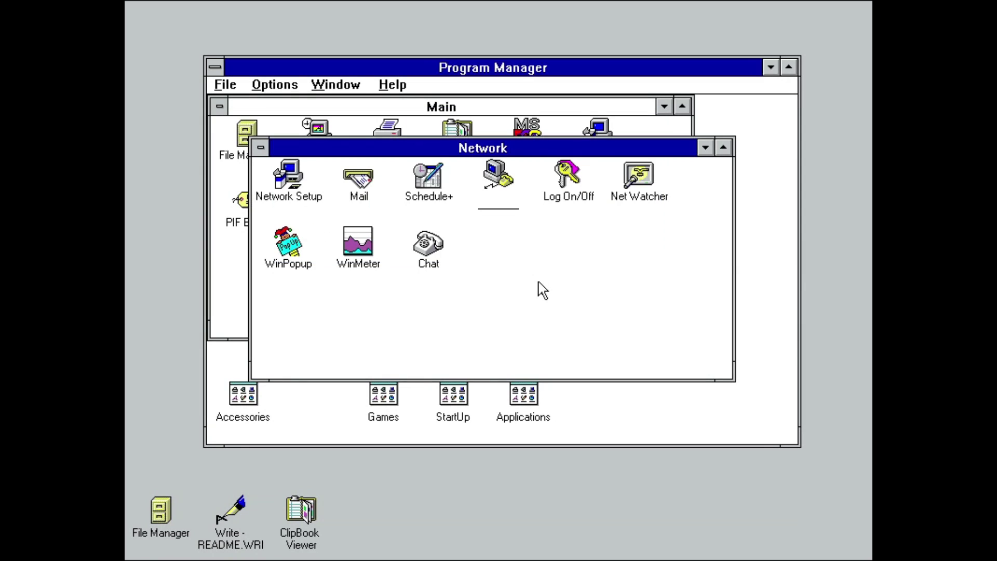
key(Return)
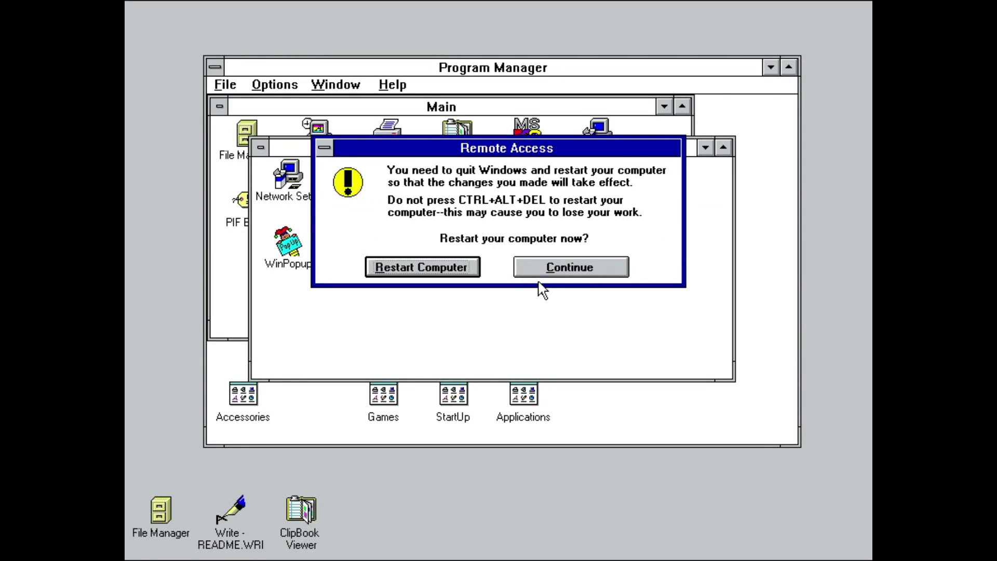
key(Return)
Step: Add a 2600NYC phone book entry with a phone number and description 'Wish this was real', then exit
double_click(516, 211)
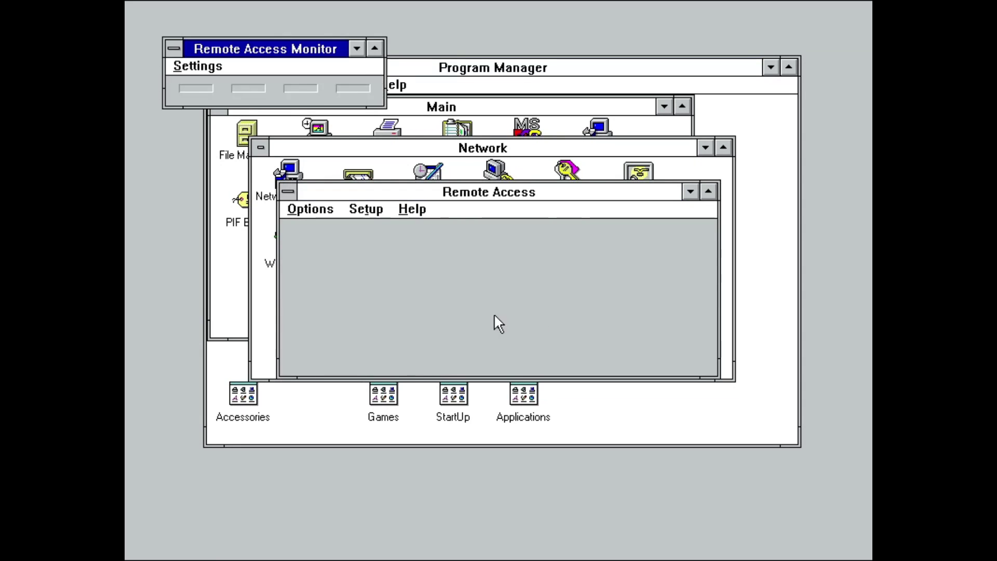
click(487, 311)
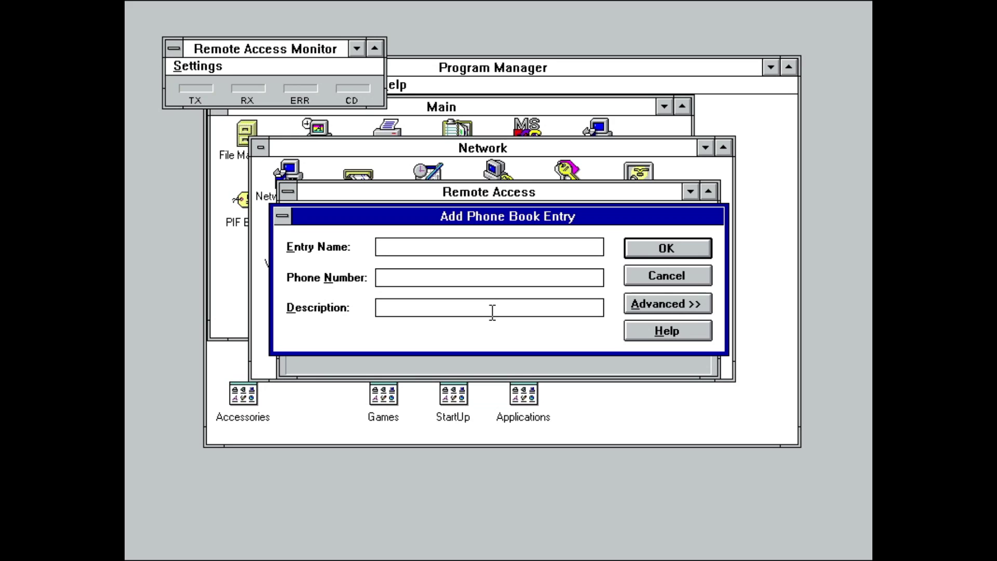
text(2600NYC)
key(Tab)
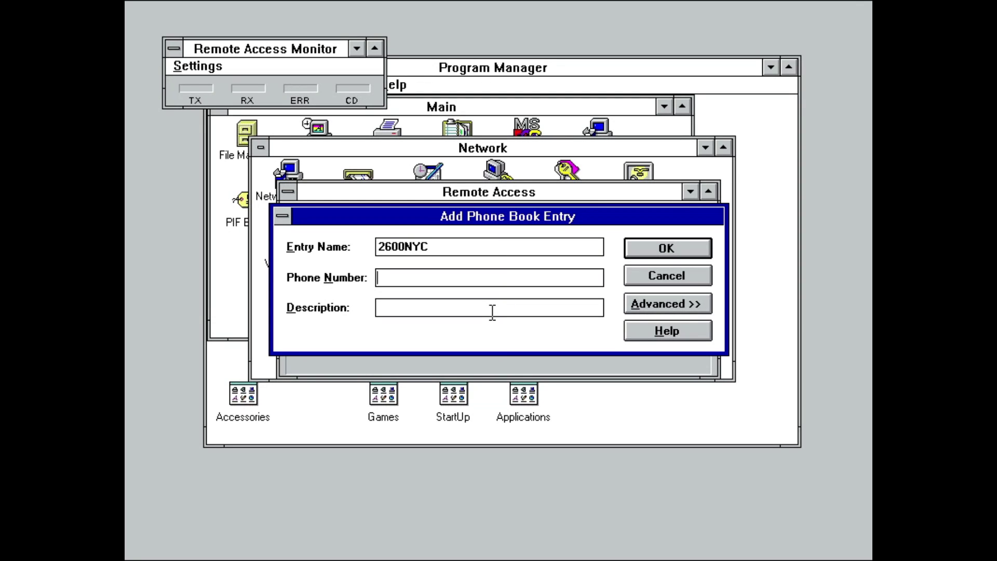
text(212-555-1212)
key(Tab)
text(Wish )
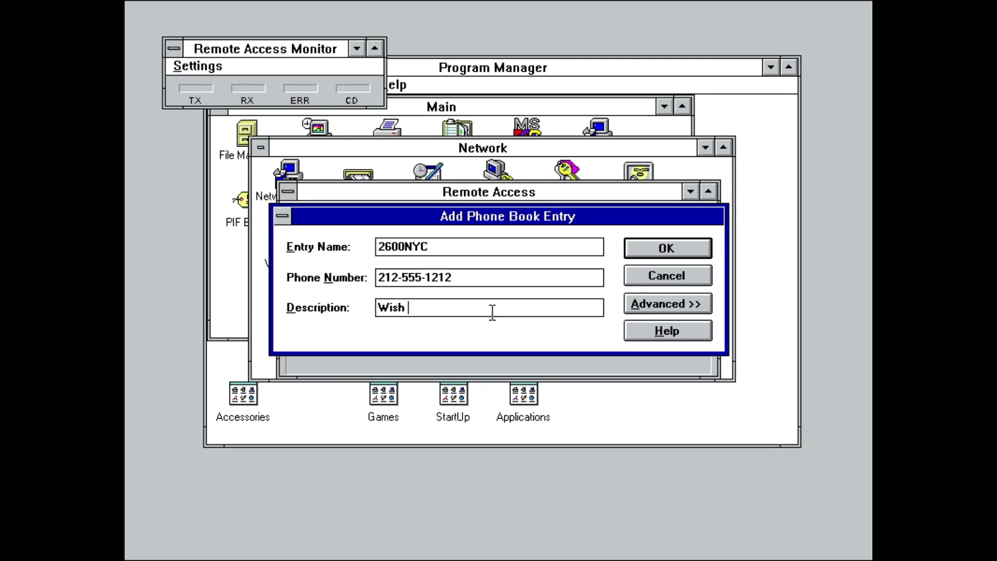
text(this was real)
key(Return)
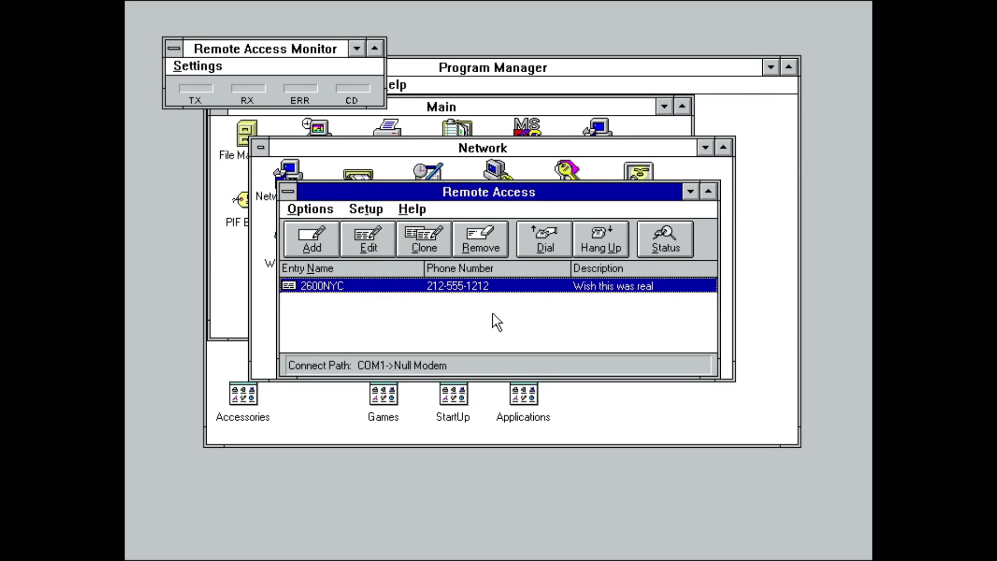
key(alt+o)
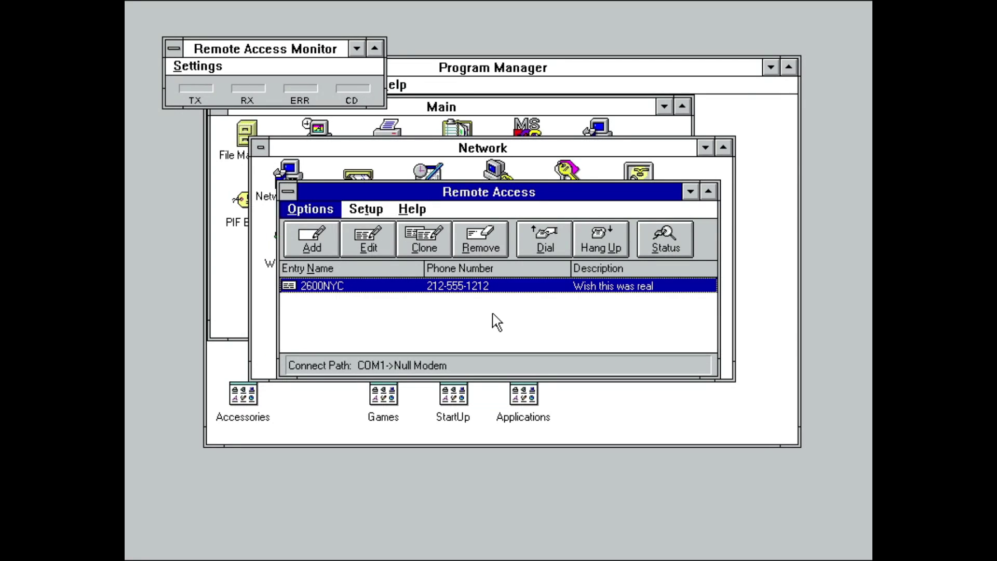
Step: Close Remote Access, then log off the Microsoft Windows Network and dismiss the logged-off notice
key(x)
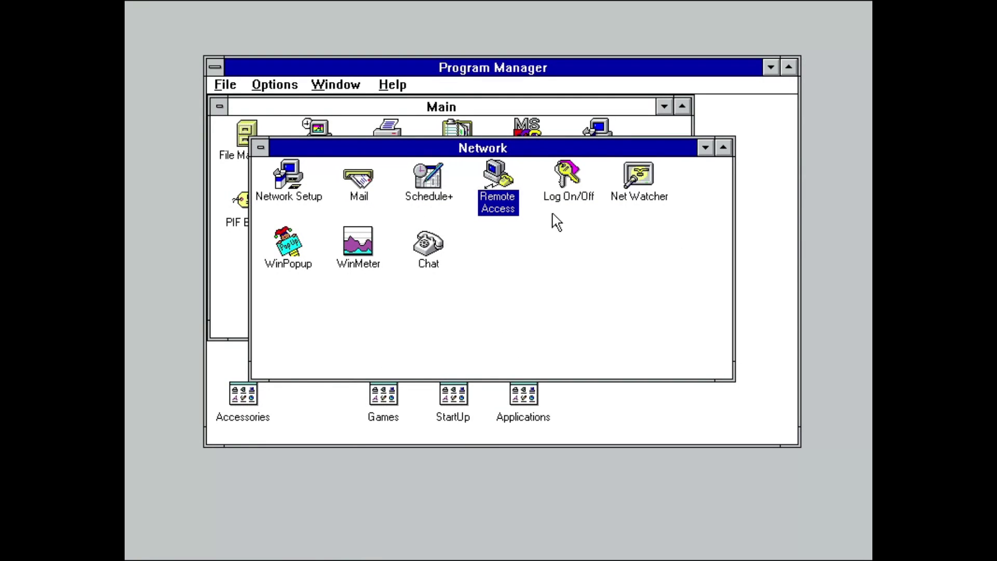
click(570, 201)
double_click(571, 203)
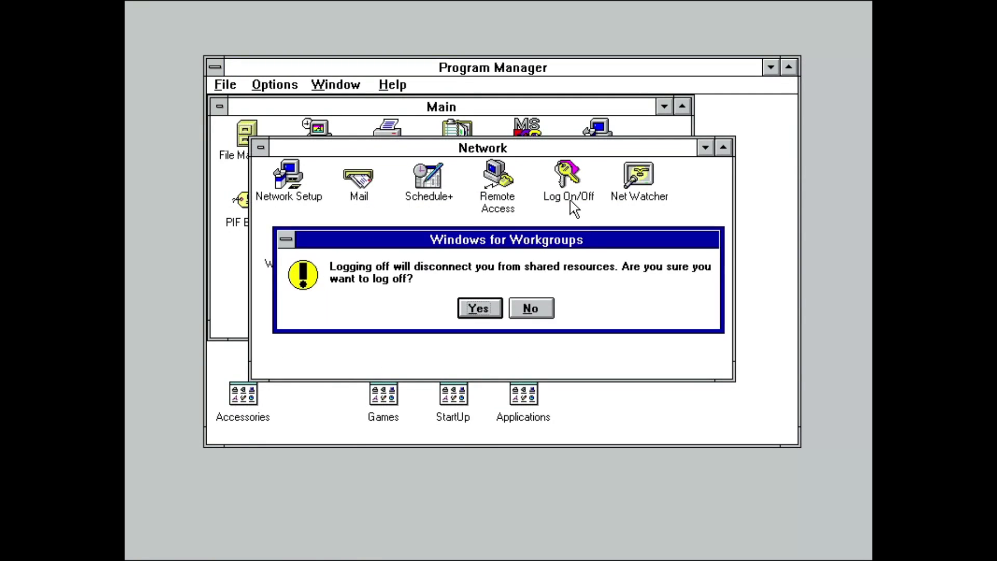
key(Return)
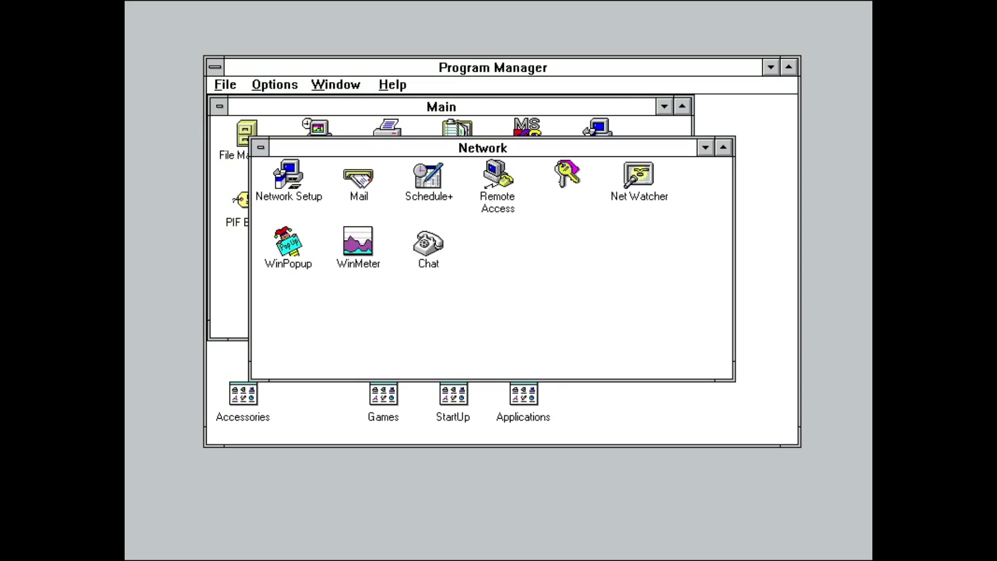
key(Return)
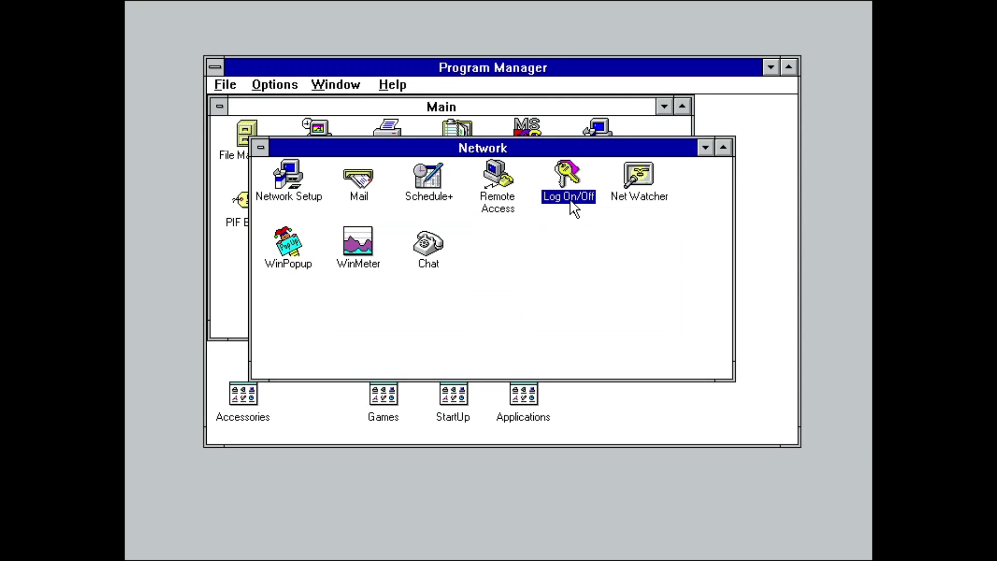
Step: Log back on to the network under the same logon name with the account password
double_click(570, 200)
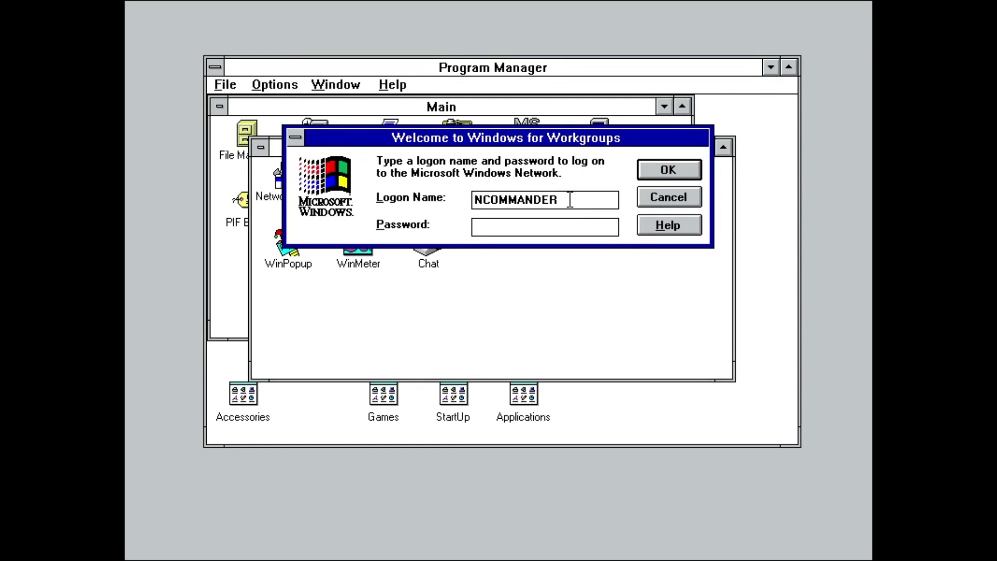
text(*)
key(Return)
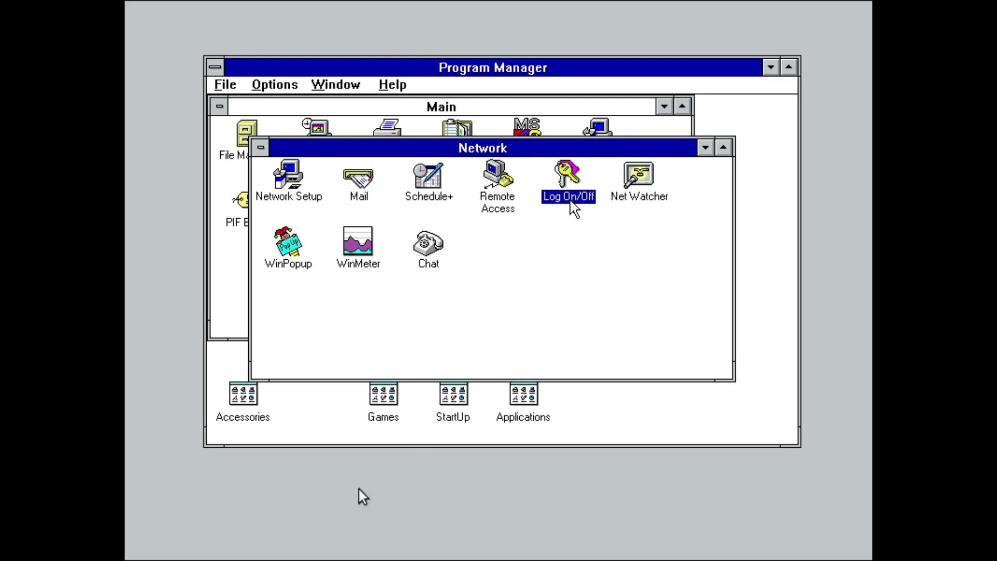
Step: Open Net Watcher and select the shared WINDOWS folder and its open file TERMINAL.EXE
key(Right)
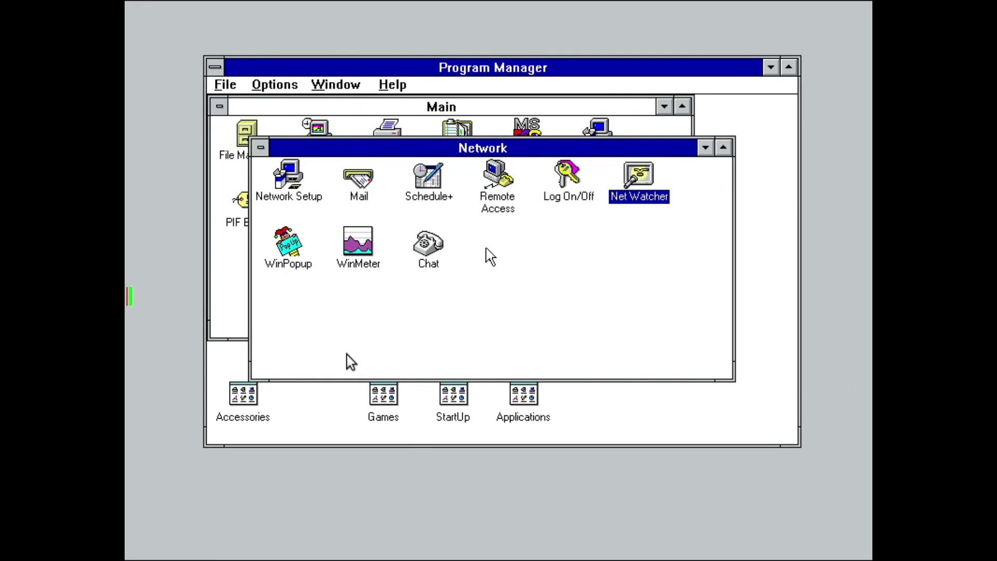
double_click(643, 191)
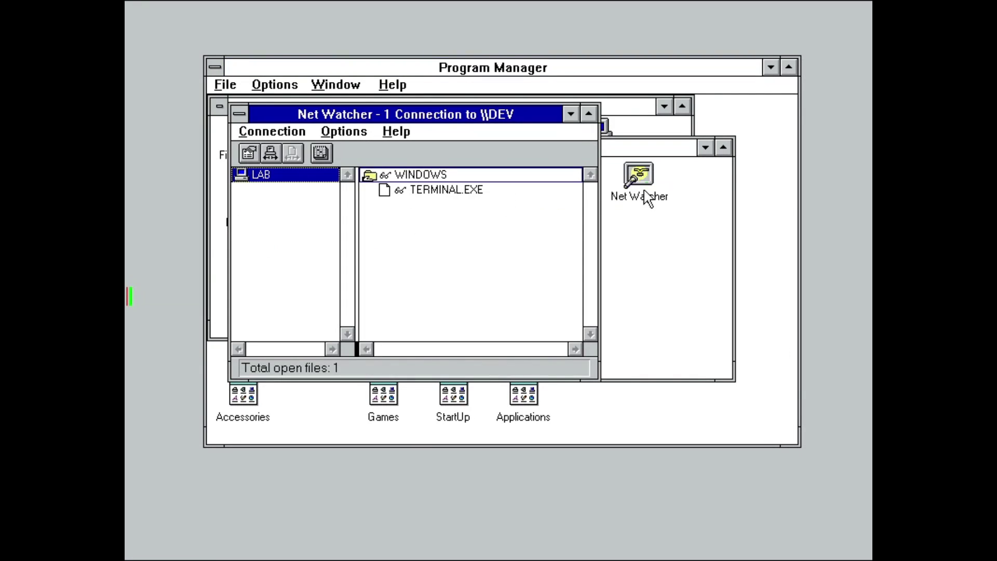
click(489, 179)
click(490, 189)
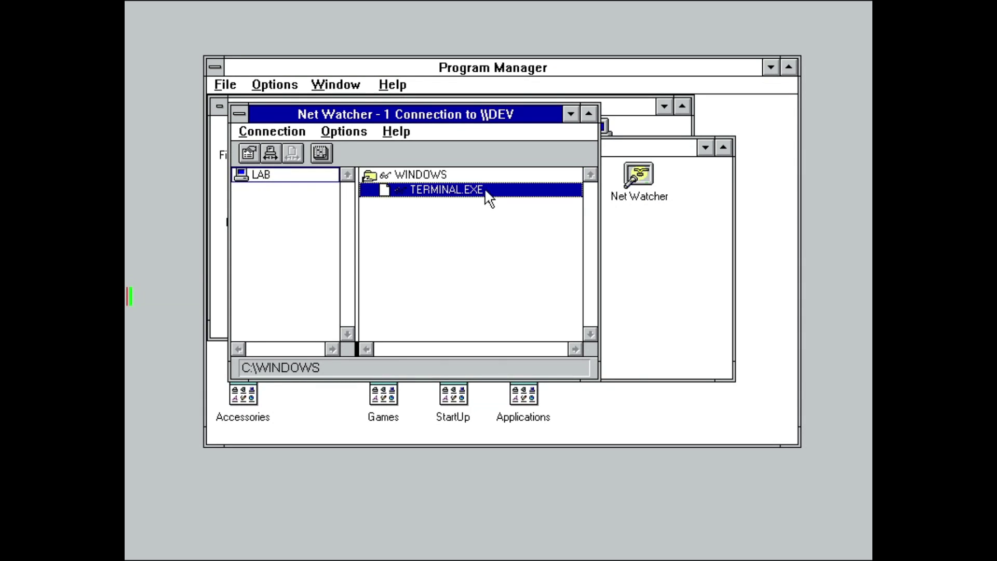
Step: Check the properties of the connected computer LAB, then view the server's event log
click(309, 191)
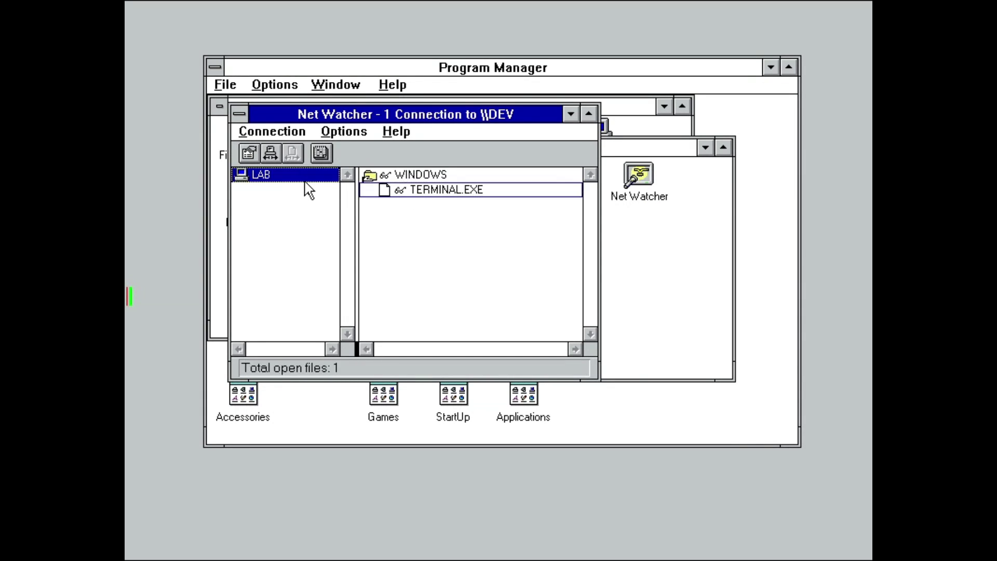
click(249, 152)
key(Return)
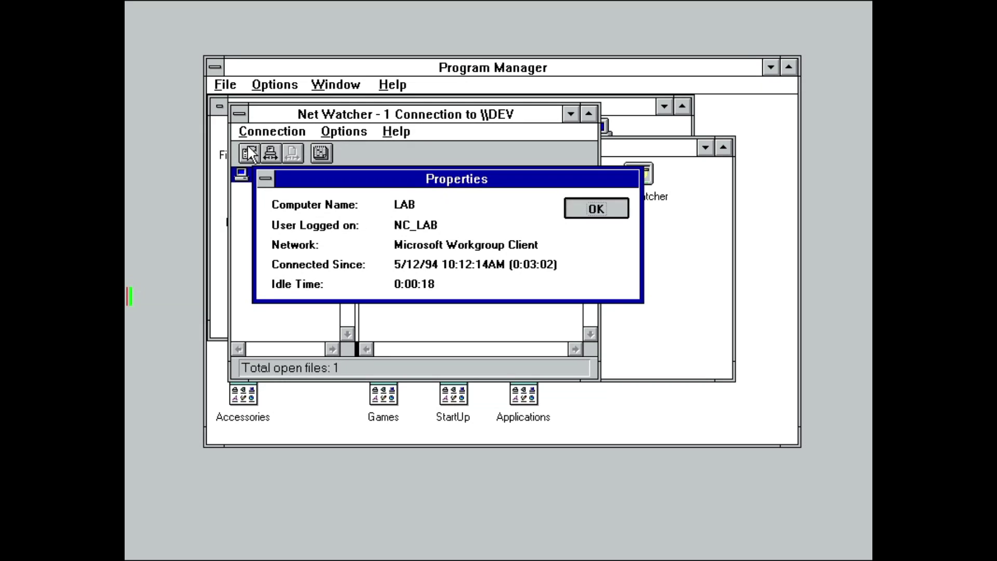
click(267, 132)
click(279, 204)
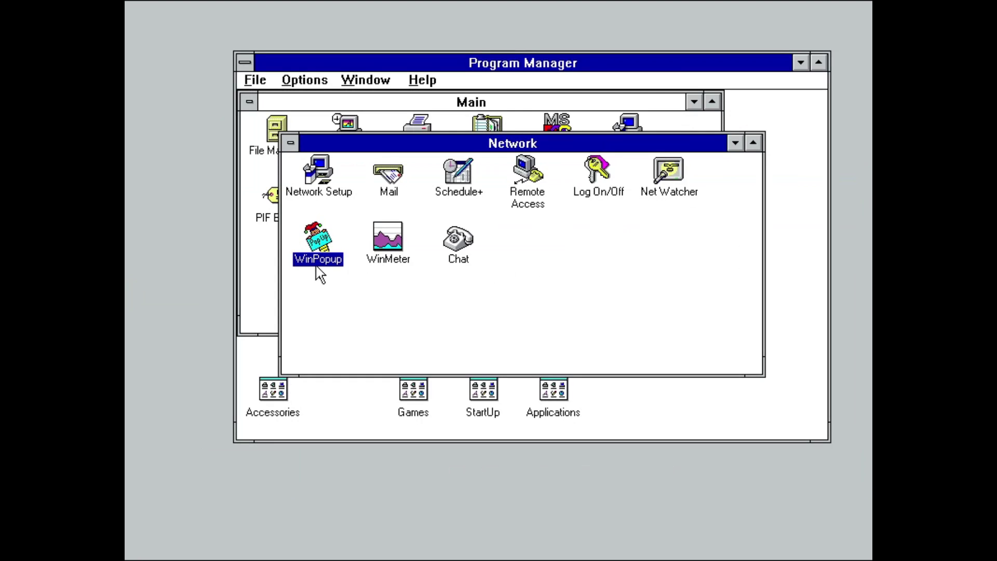
Step: Send LAB a WinPopup message asking to get lunch and dismiss the sent confirmation
double_click(319, 266)
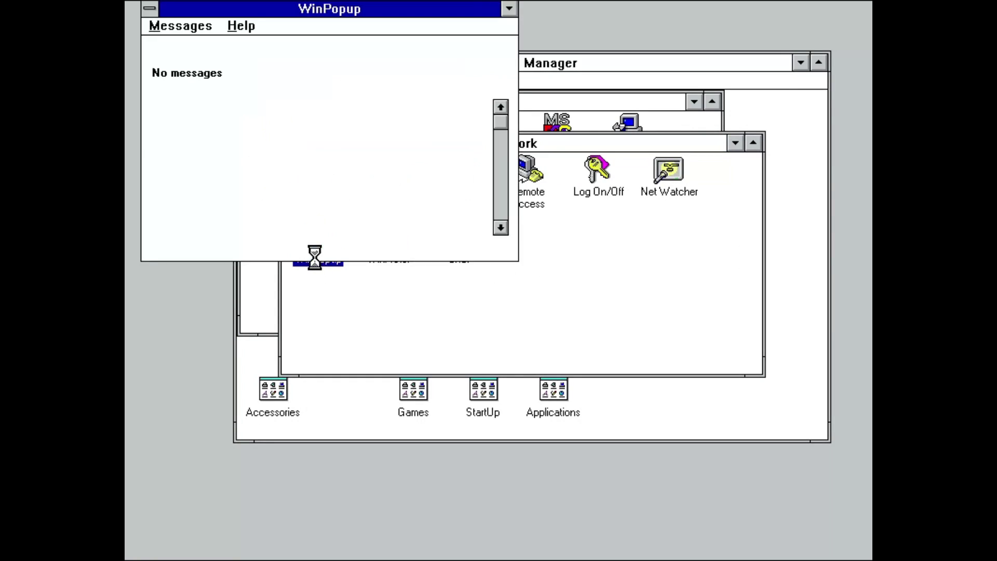
click(158, 46)
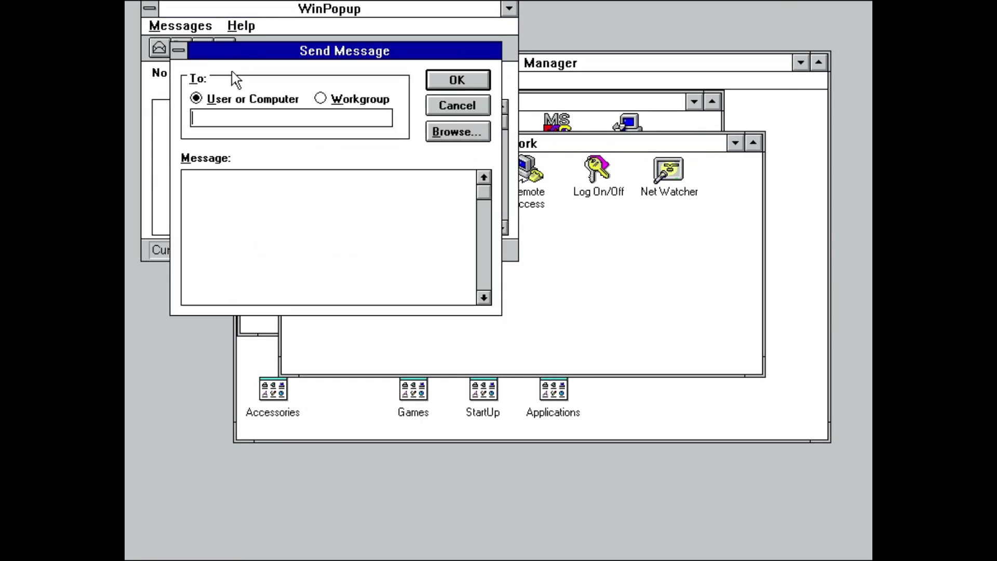
click(436, 131)
double_click(311, 252)
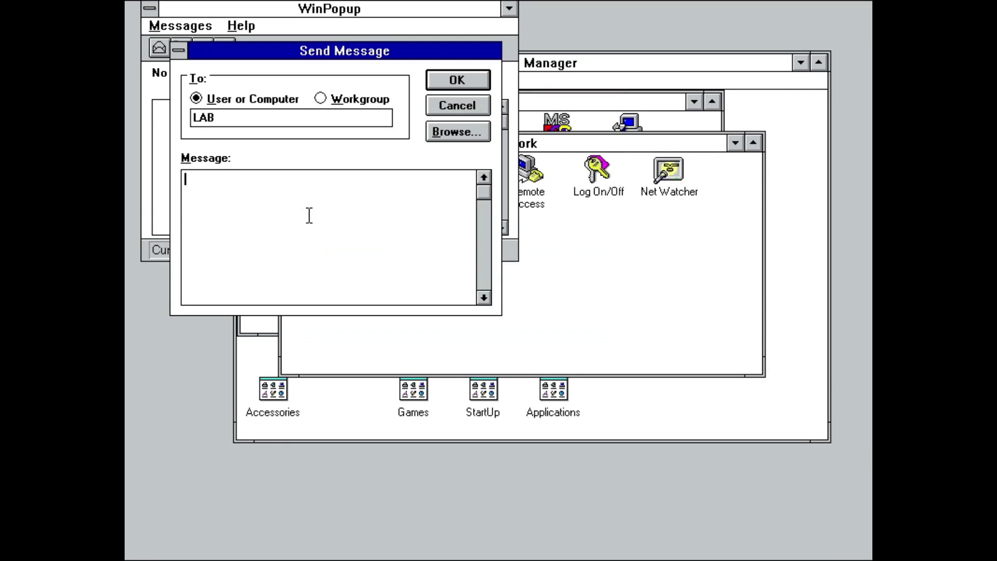
text(Want to get lunch?)
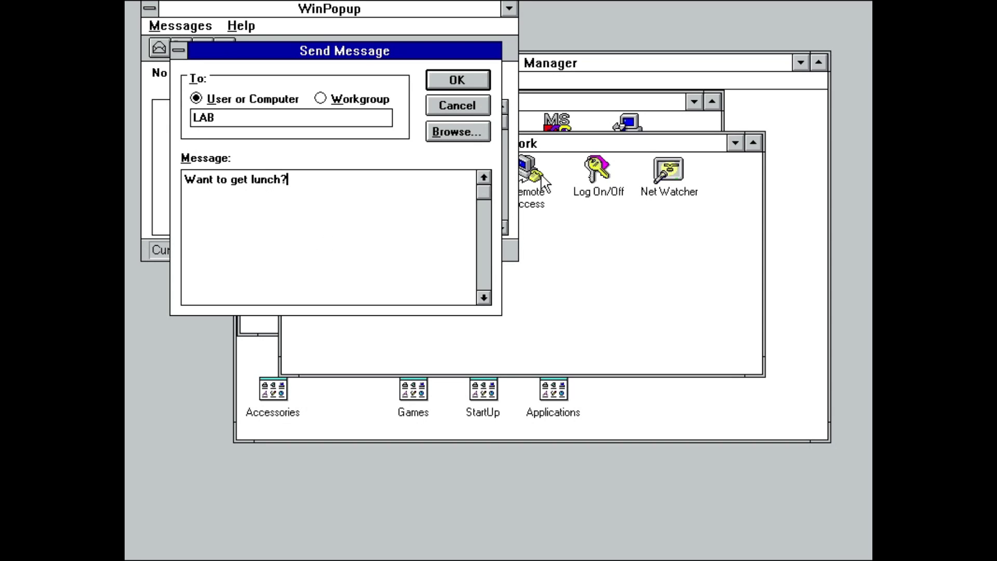
click(467, 83)
key(Return)
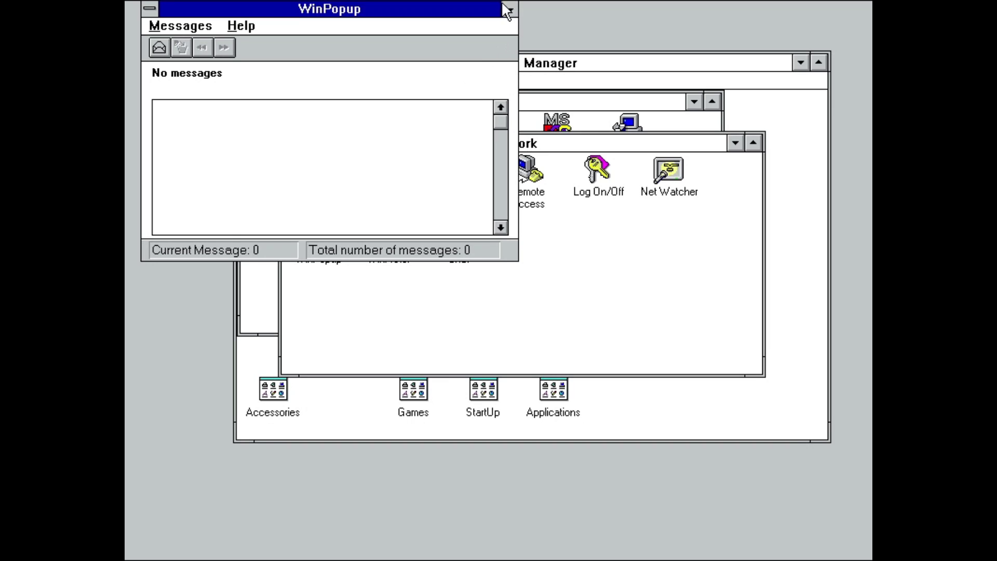
Step: Minimize WinPopup, restore it to read LAB's reply, close it, and start WinMeter
click(509, 8)
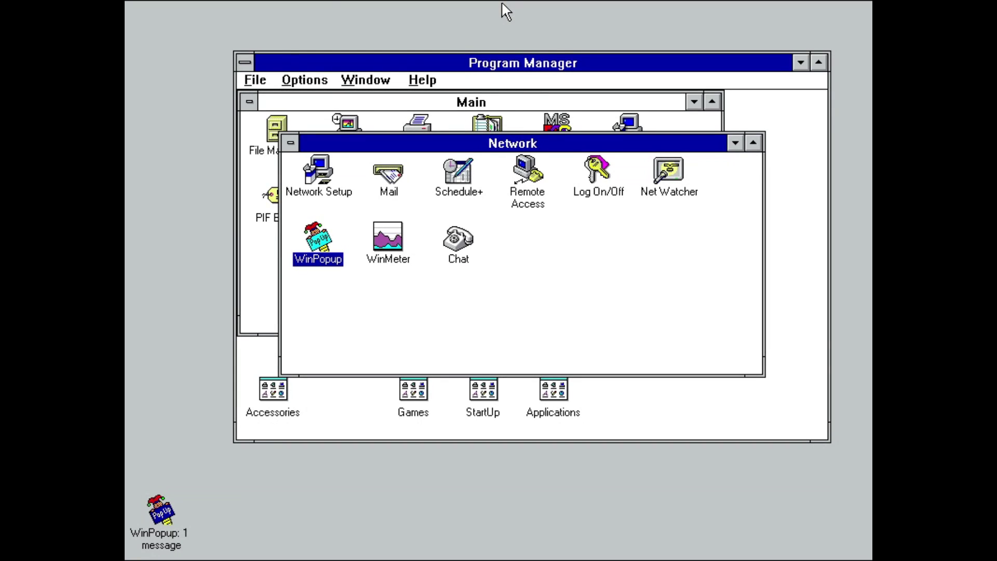
double_click(165, 522)
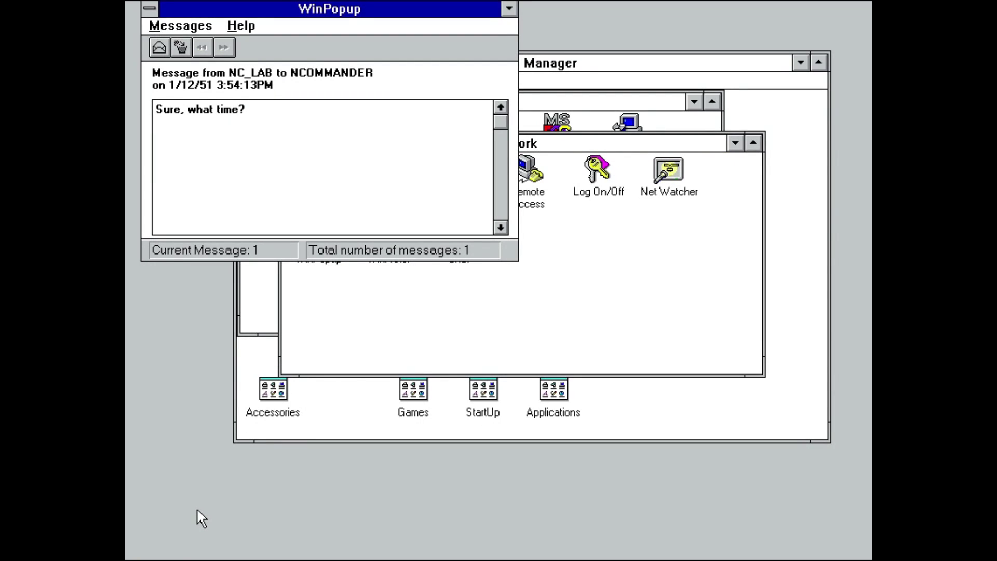
key(alt+F4)
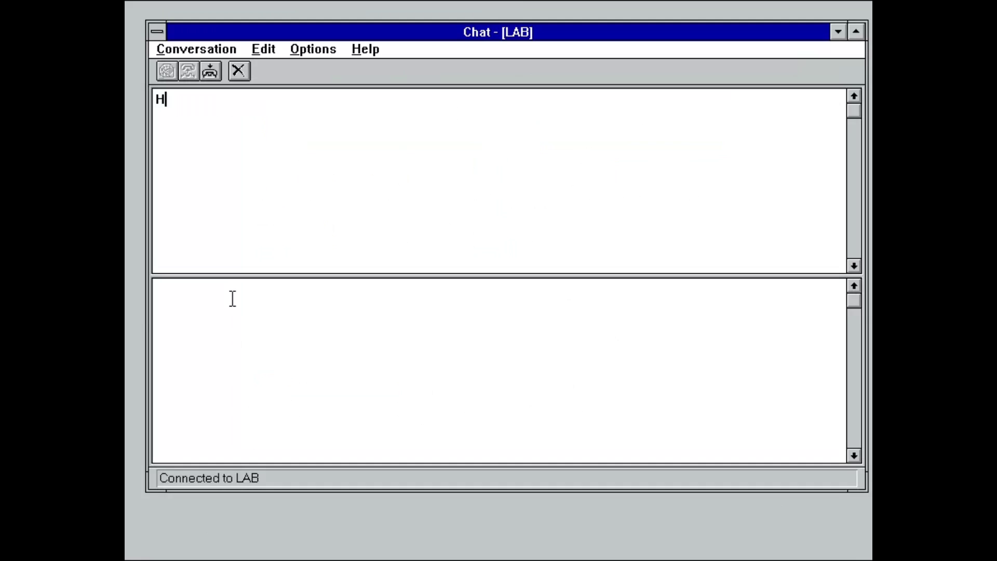
text(i)
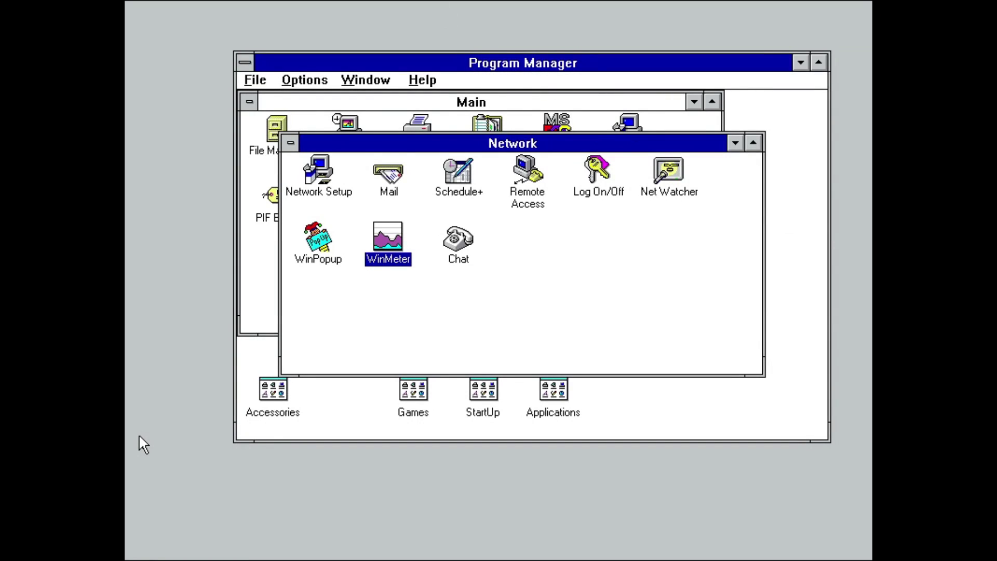
key(Return)
double_click(245, 75)
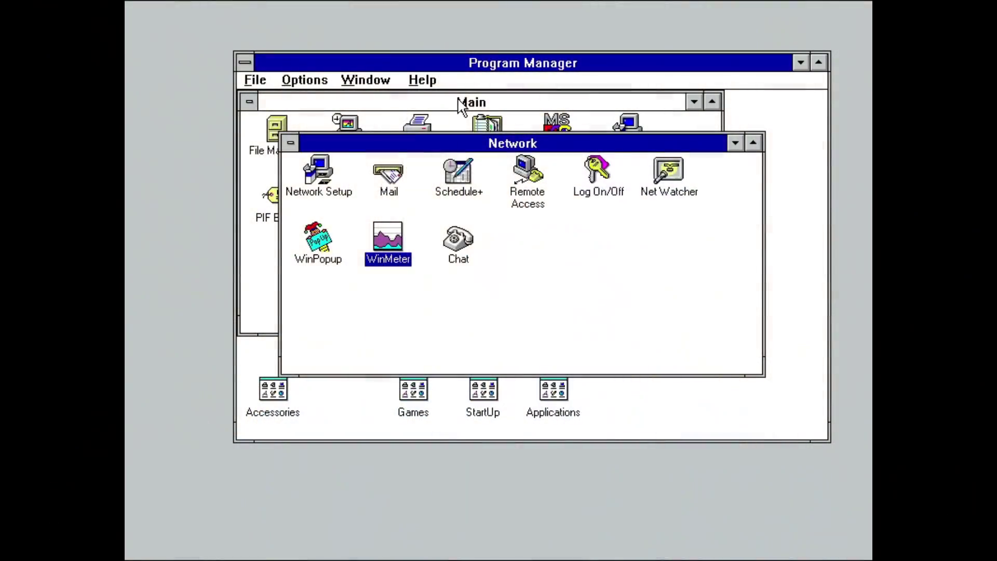
Step: Start Write from the Accessories group in Main
click(459, 102)
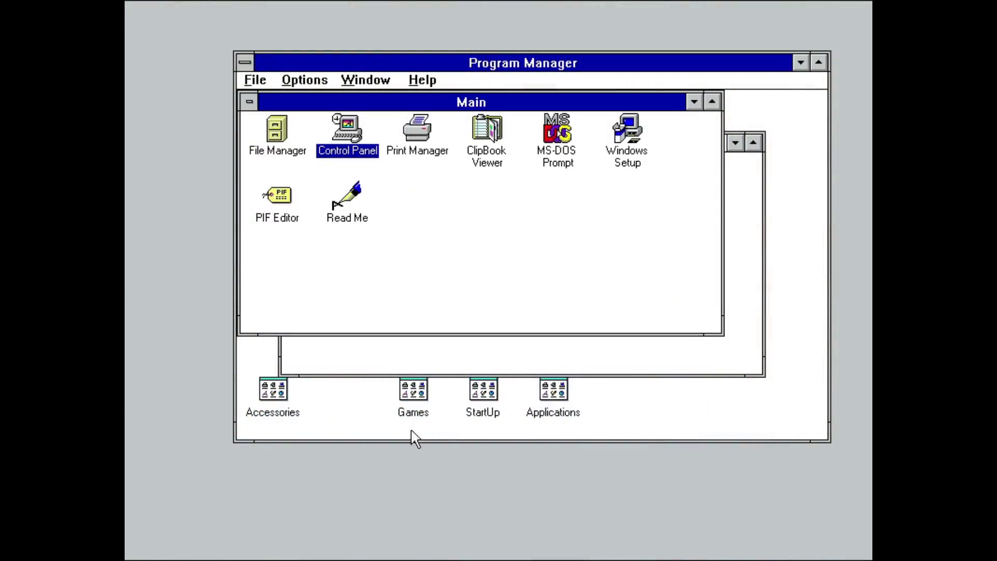
double_click(275, 412)
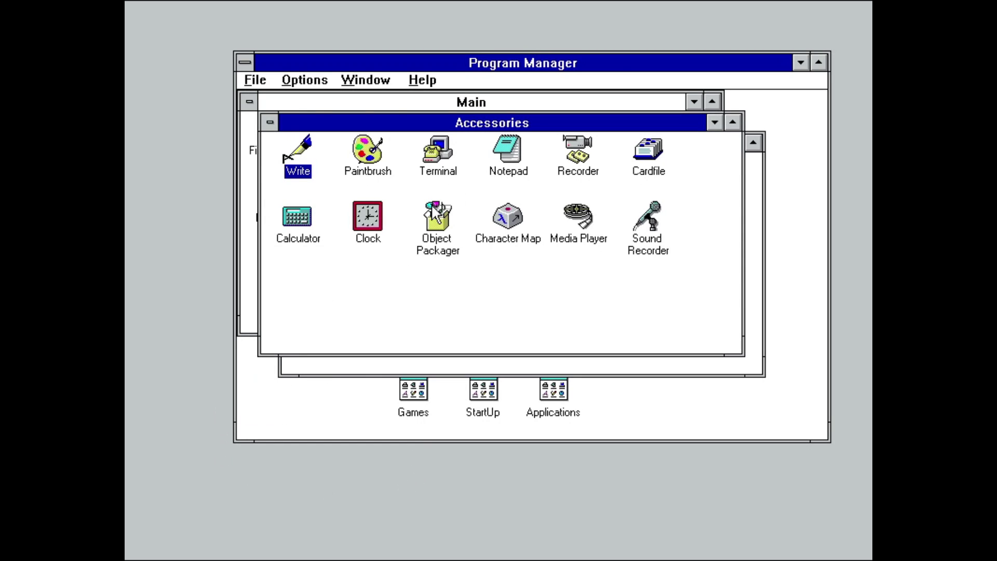
double_click(290, 162)
Step: Type a Twitter handle line, 'Discord: See description' and 'Thank you for watching' on separate lines
text(Twit)
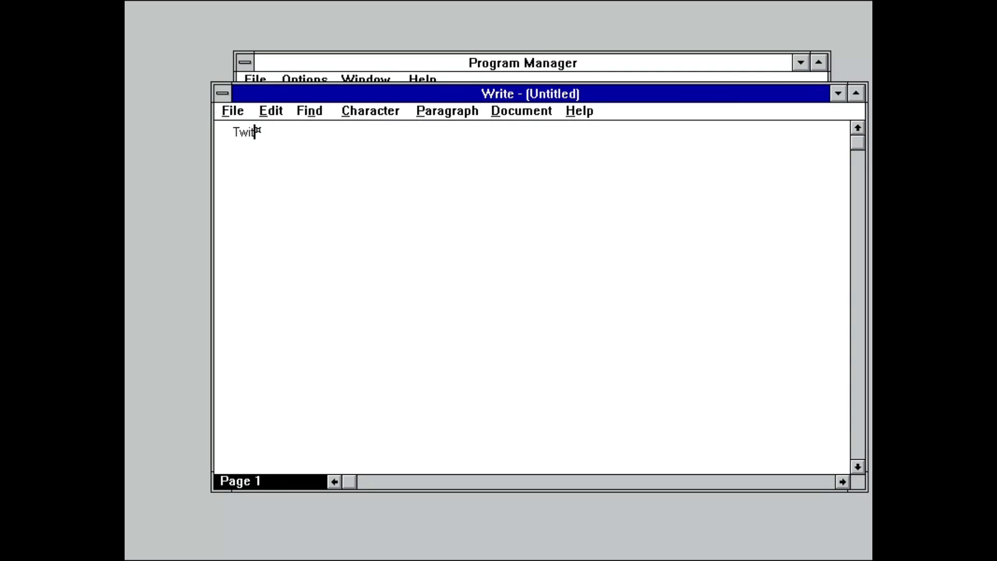
text(ter: @fossfir)
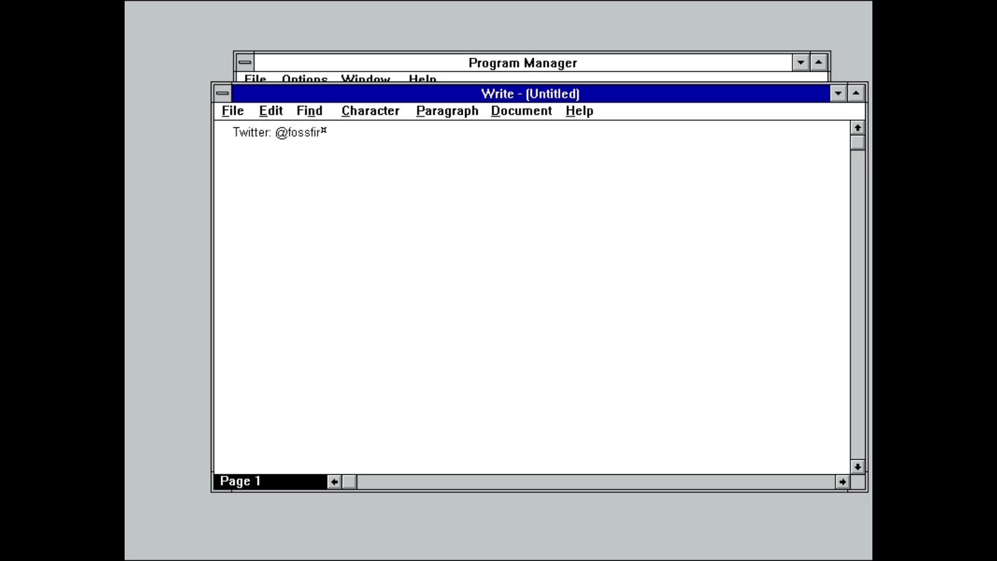
text(efighter)
key(Return)
text(Disc)
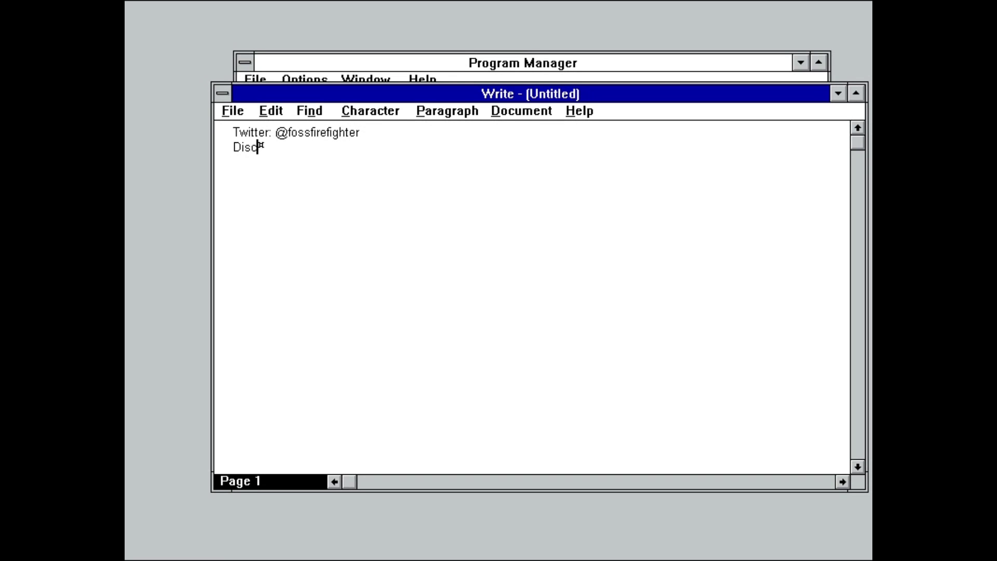
text(ord: See desc)
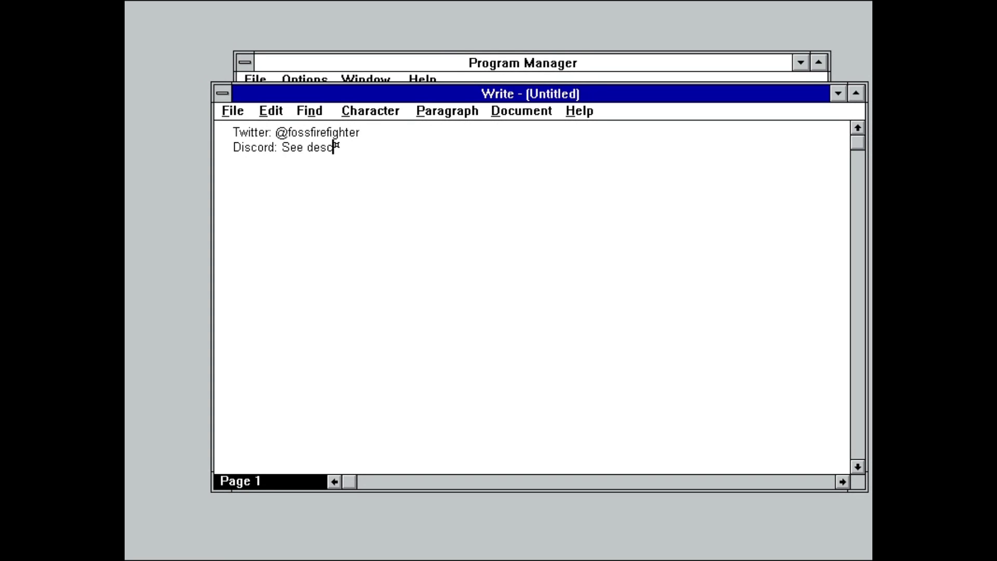
text(ription)
key(Return)
key(Return)
text(Thank you for watching)
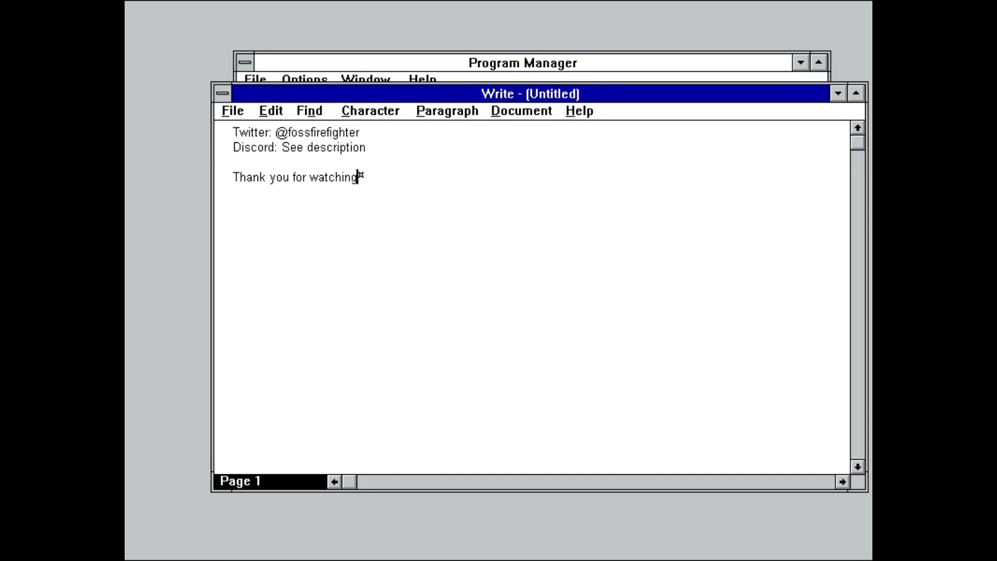